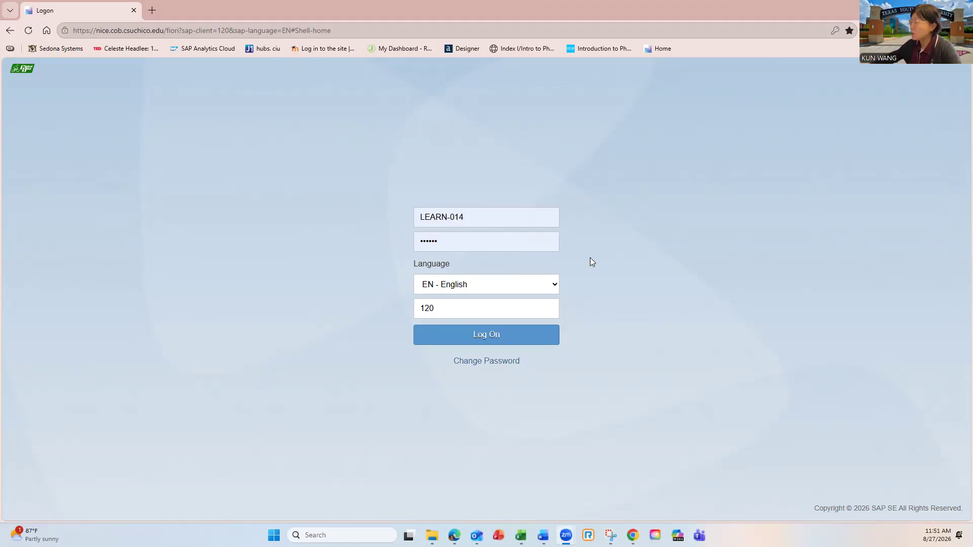
# Log on with the prefilled credentials and open the Post General Journal Entries app from the Financial Accounting area.
pyautogui.click(473, 343)
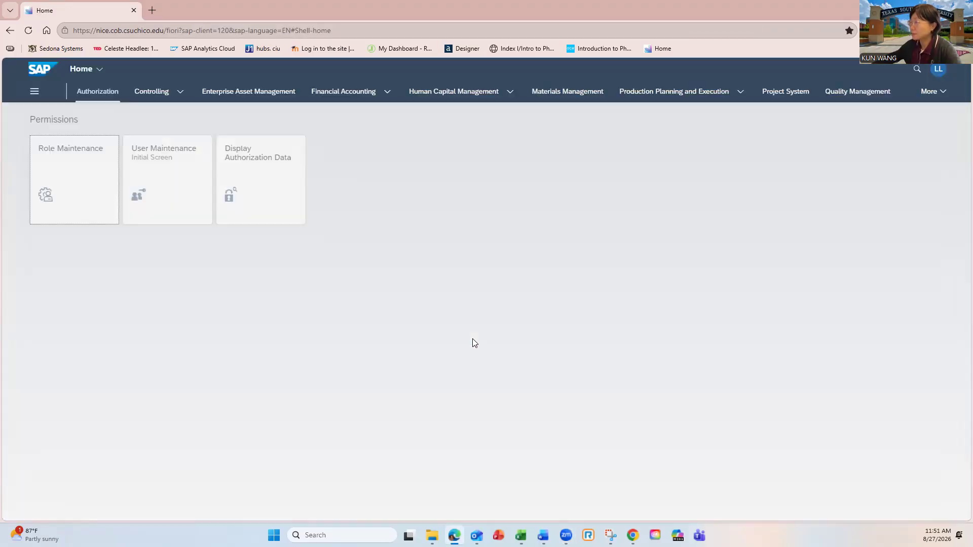
pyautogui.click(356, 97)
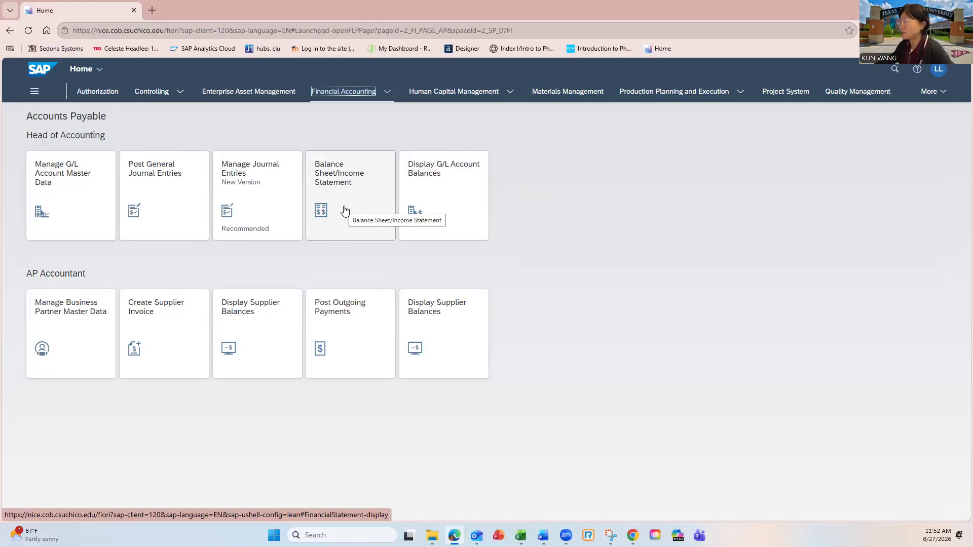
pyautogui.click(171, 196)
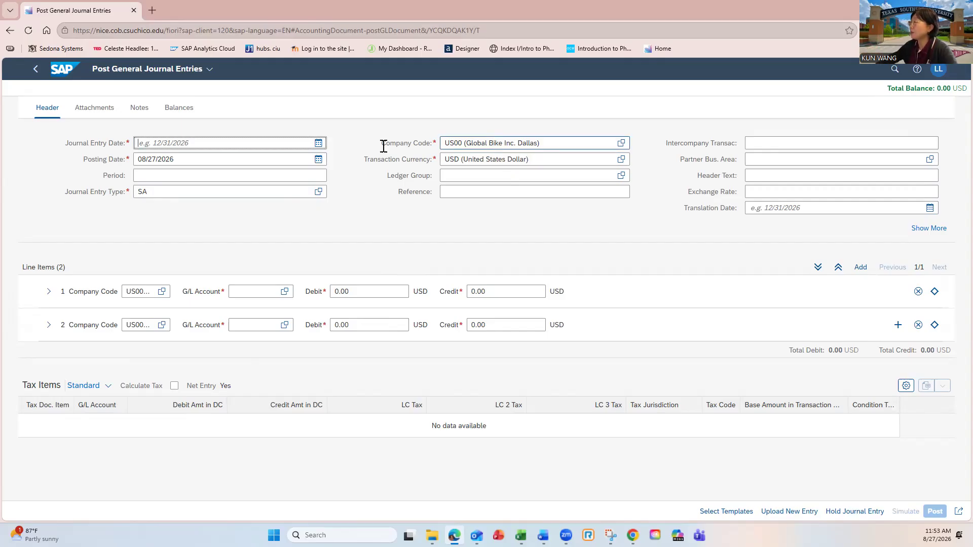
# Set the journal entry date to 08/27/2026 and enter "prepay rent" as the reference.
pyautogui.click(319, 145)
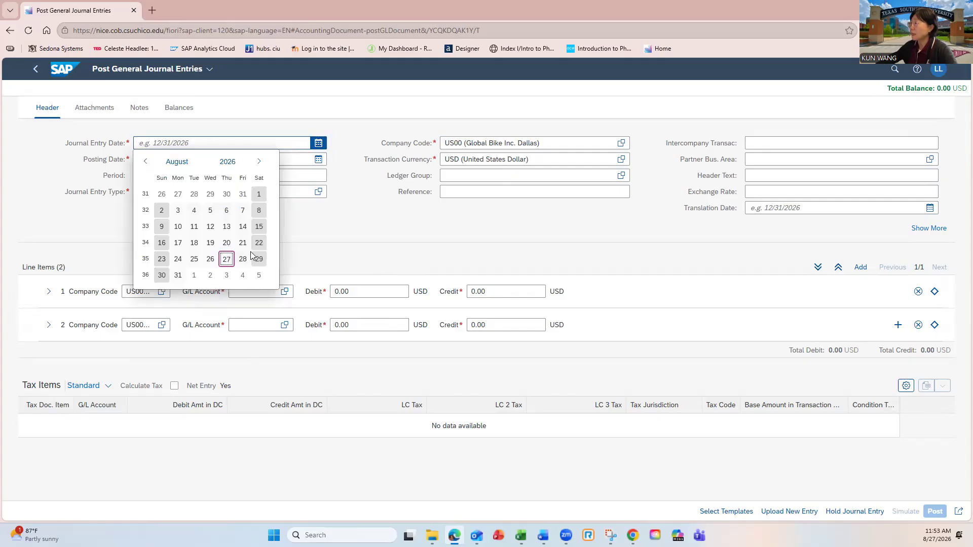
pyautogui.click(227, 260)
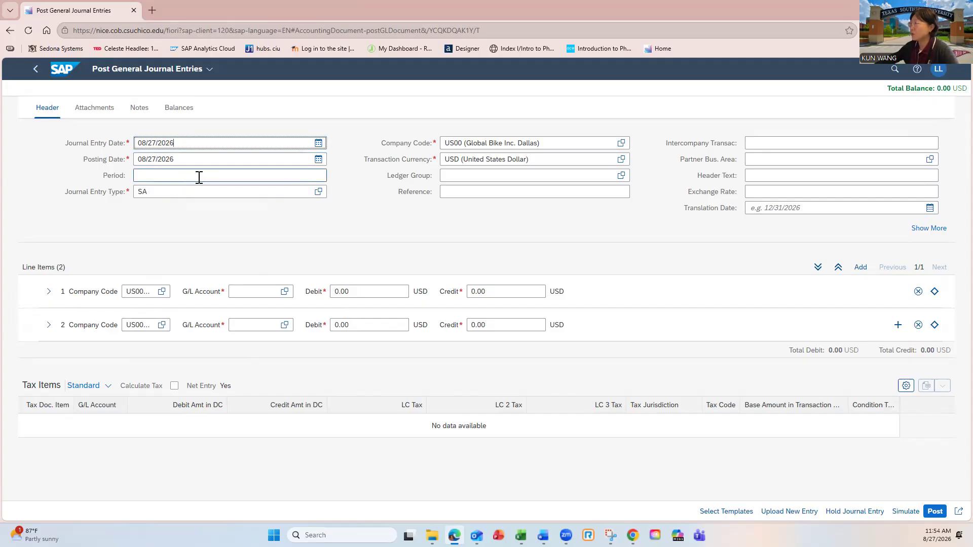
pyautogui.click(449, 193)
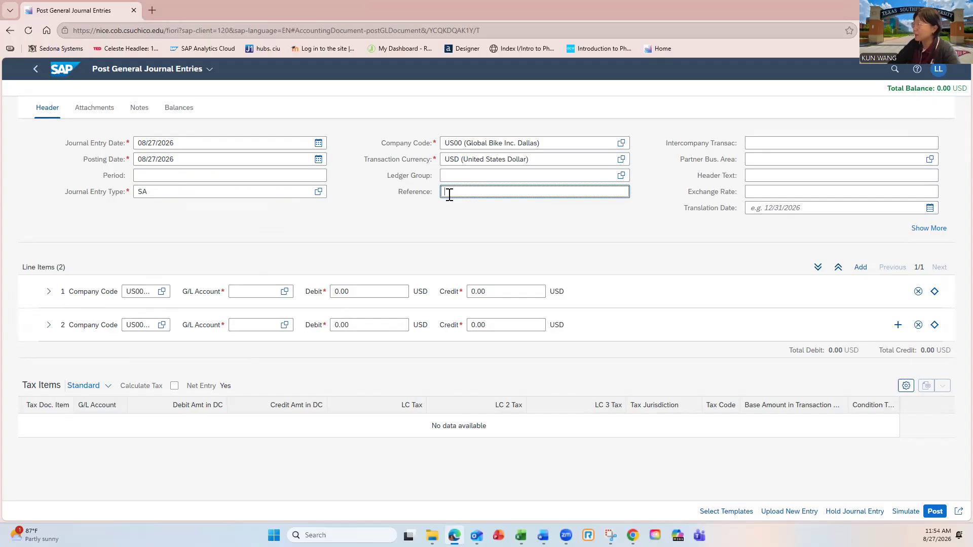
pyautogui.write('pre')
pyautogui.write('y rent')
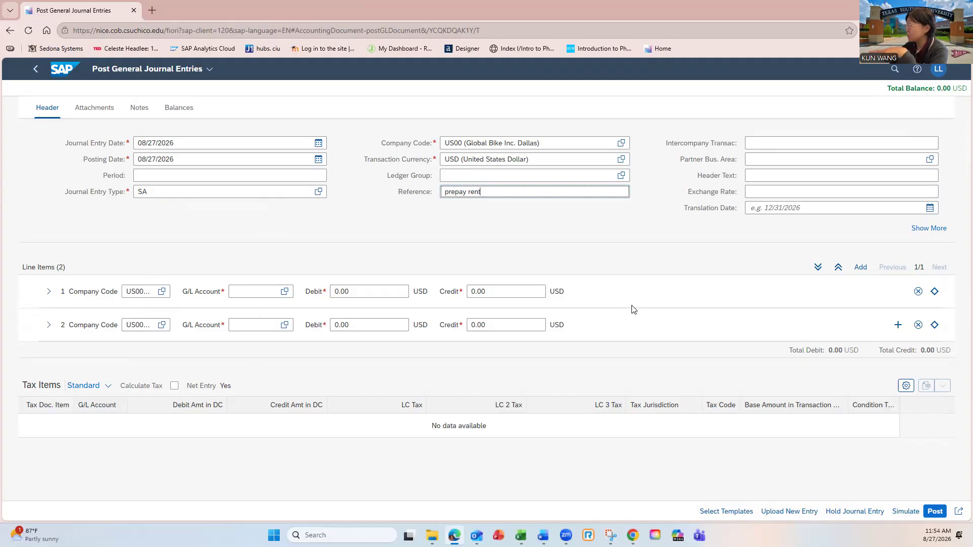
# Add a third line item to the journal entry and delete it again.
pyautogui.click(863, 269)
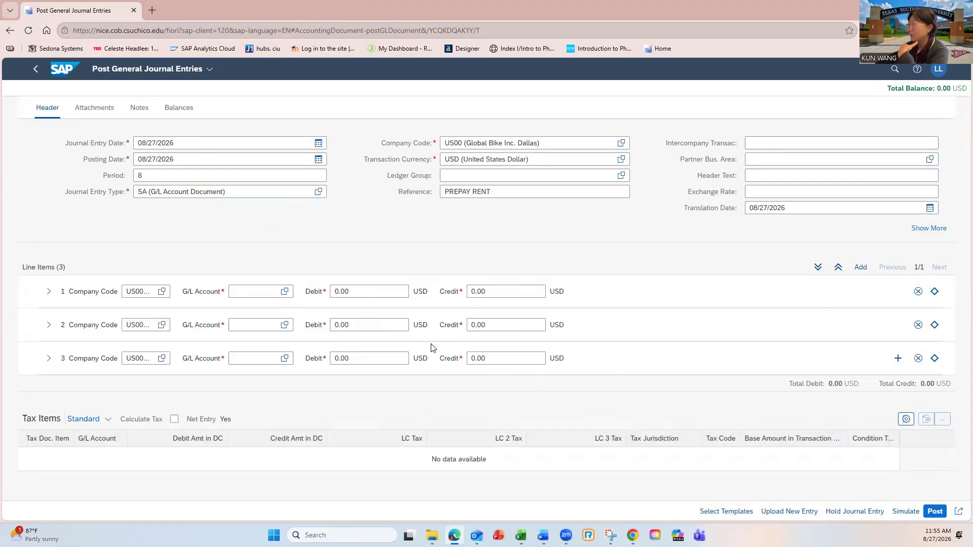
pyautogui.click(918, 359)
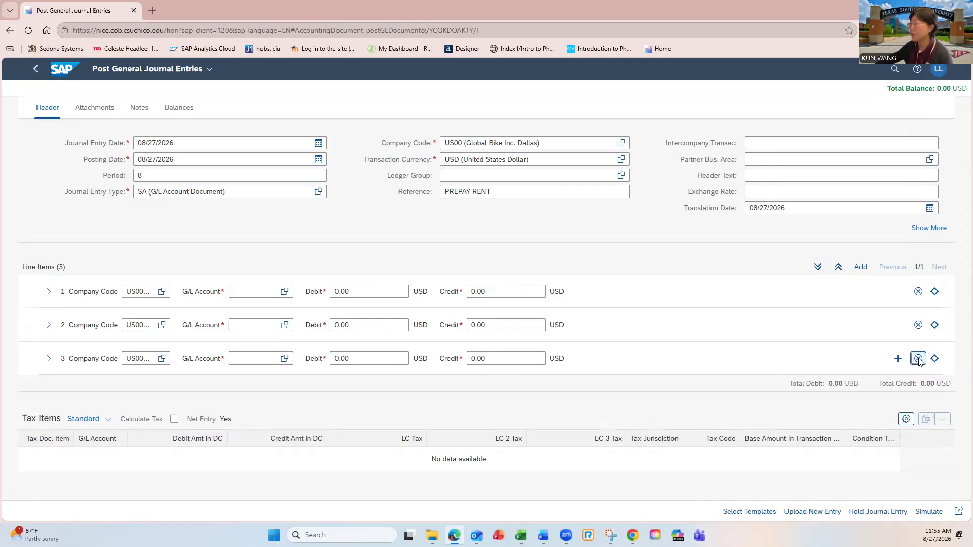
pyautogui.click(918, 359)
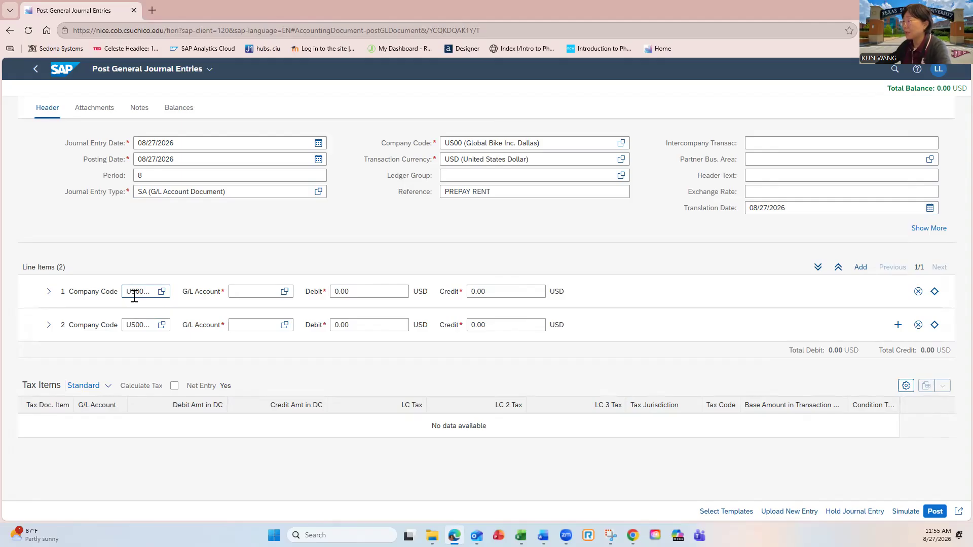
# Assign G/L account 1900000 (Prepaid expenses) to the first line item with a debit of 6000 USD.
pyautogui.click(237, 292)
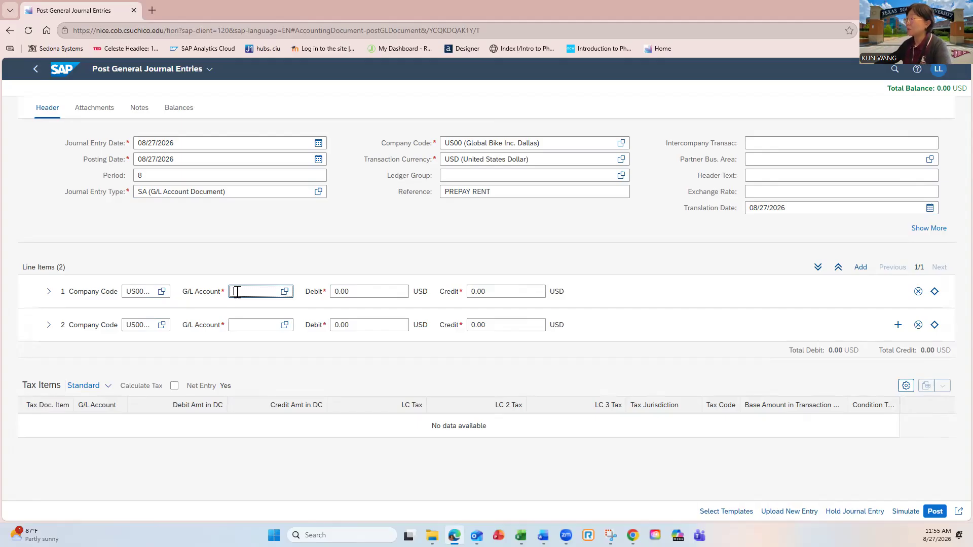
pyautogui.write('100')
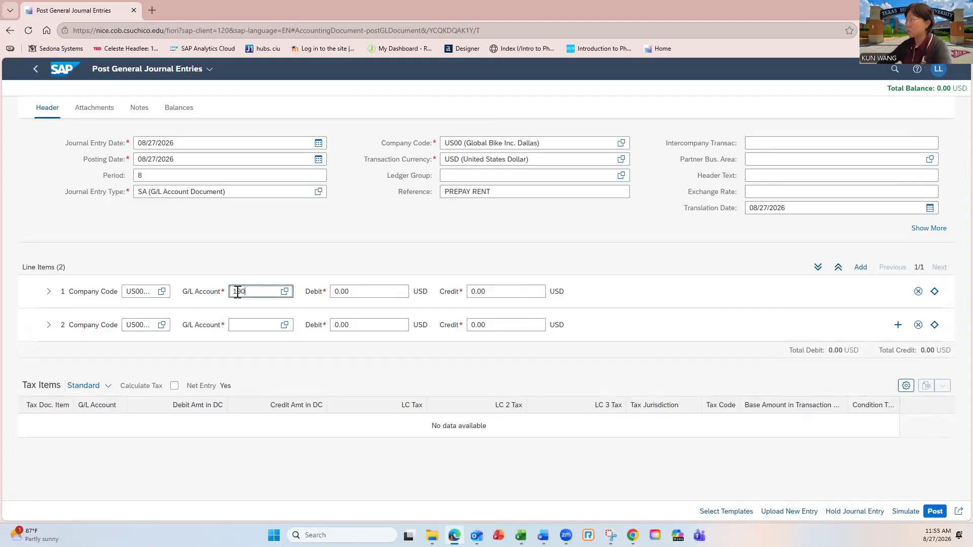
pyautogui.write('0')
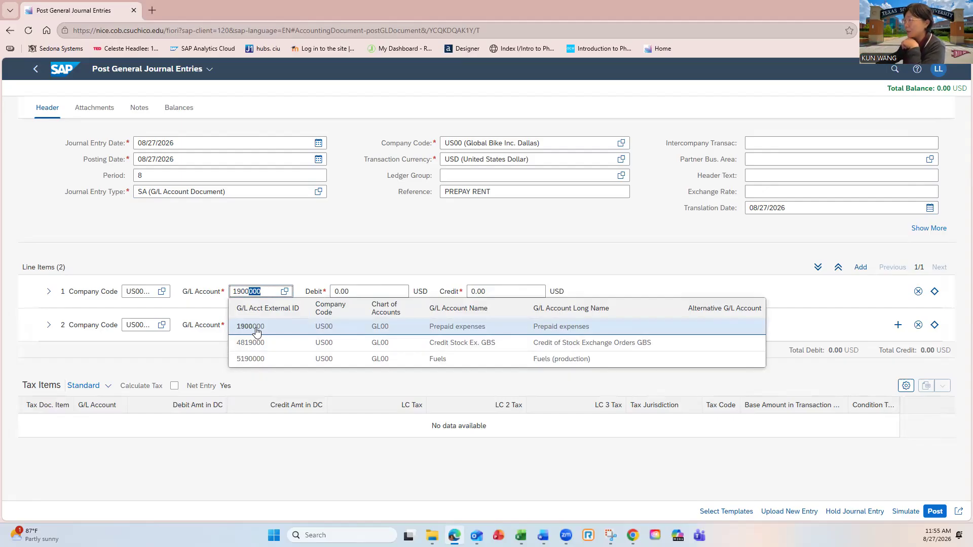
pyautogui.click(256, 329)
pyautogui.moveTo(359, 296); pyautogui.dragTo(324, 299)
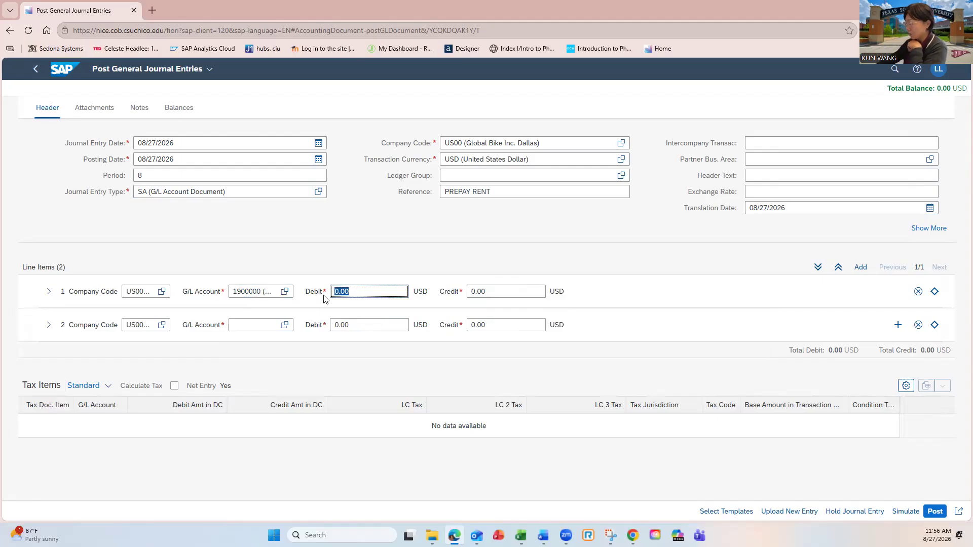
pyautogui.write('6000')
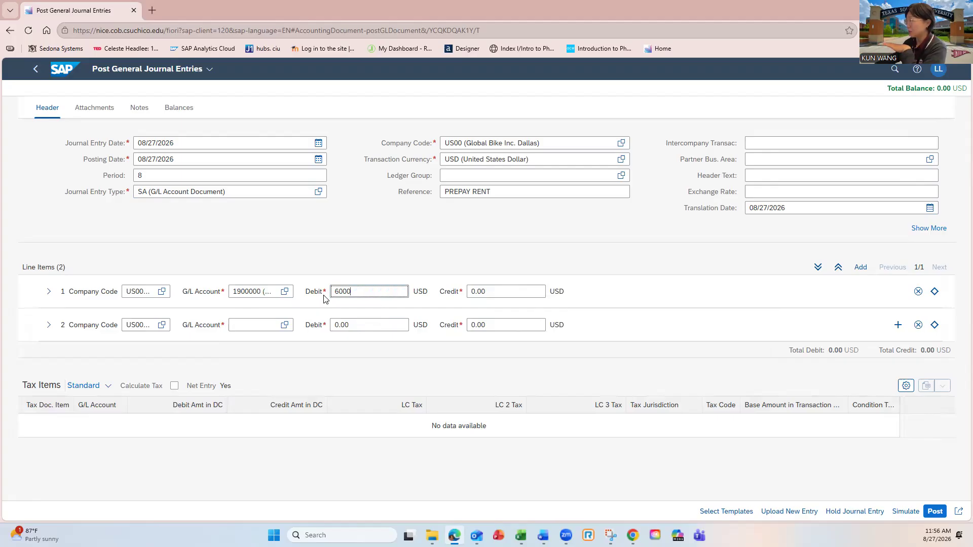
# Assign G/L account 1800000 (Bank) to the second line item with a credit of 6000 USD.
pyautogui.click(262, 326)
pyautogui.write('1800000')
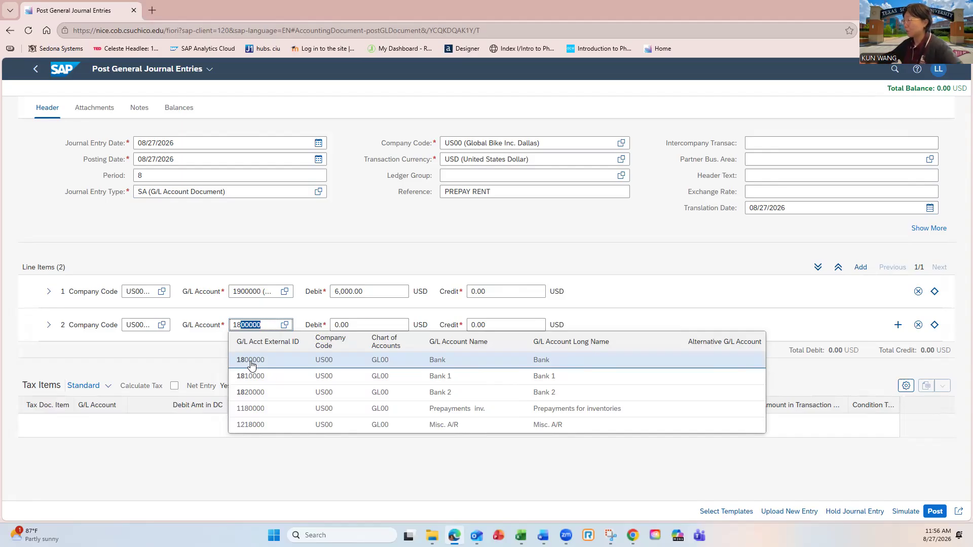
pyautogui.click(252, 362)
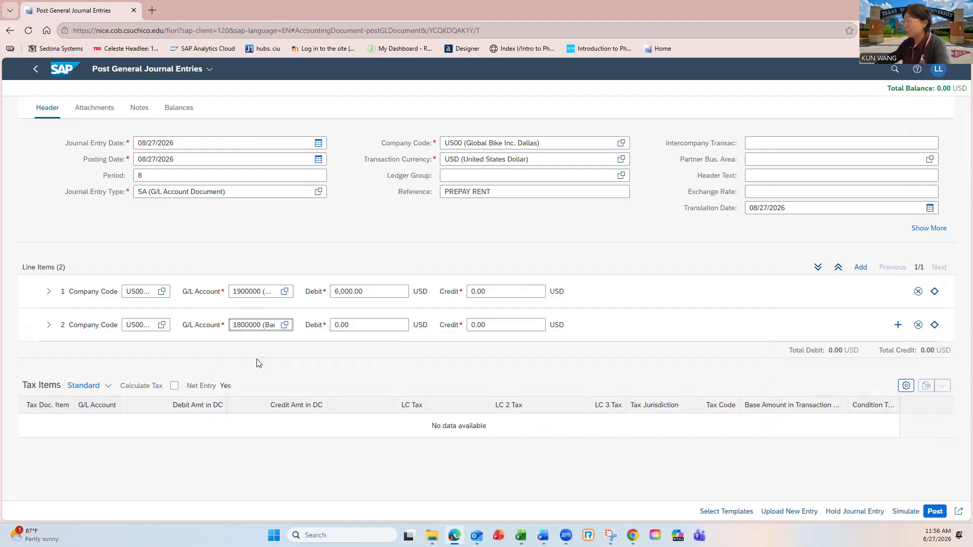
pyautogui.moveTo(495, 325); pyautogui.dragTo(459, 324)
pyautogui.write('6000')
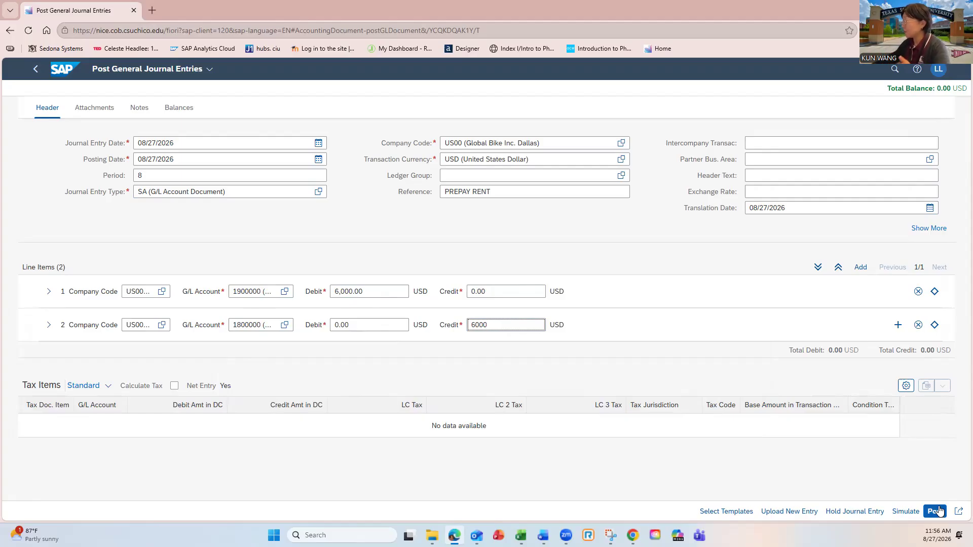
# Simulate and post the prepaid rent journal entry, and return to a blank general journal entry form.
pyautogui.click(904, 513)
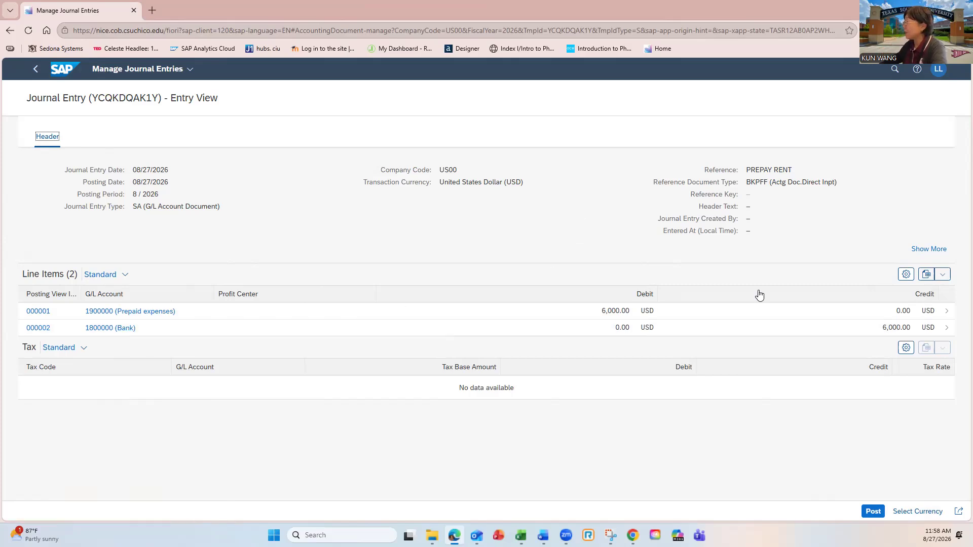
pyautogui.click(875, 515)
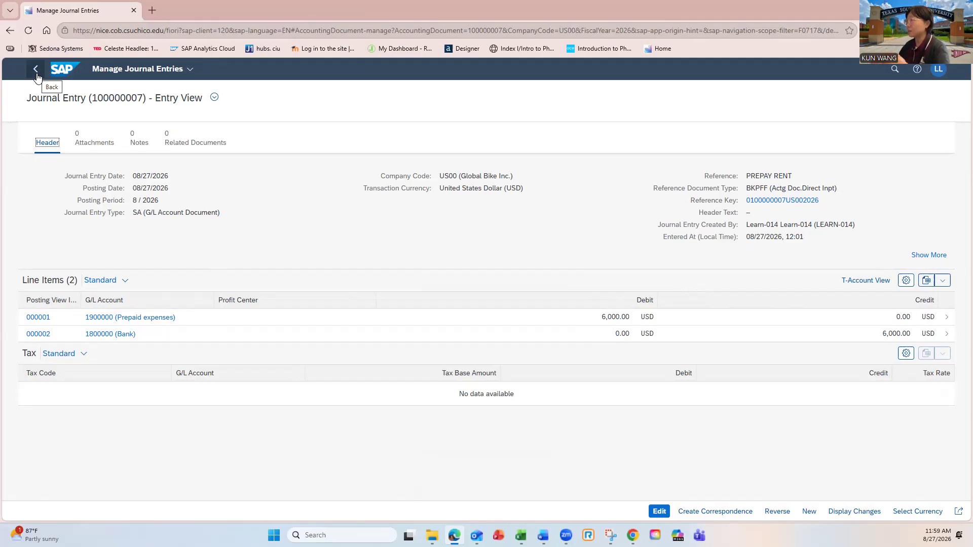
pyautogui.click(9, 36)
pyautogui.click(36, 71)
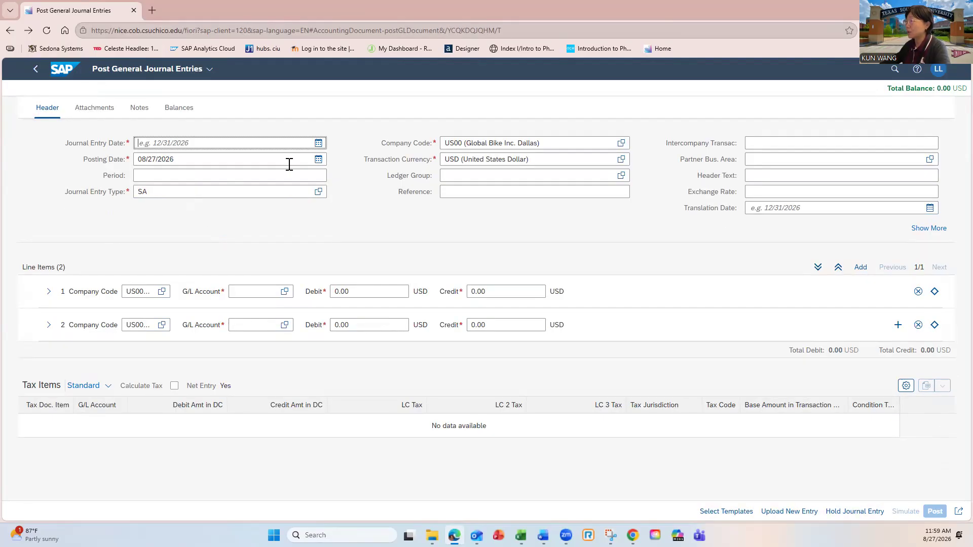
# Set the new entry's journal entry date to 08/27/2026 and enter "buy supplies" as the reference.
pyautogui.click(320, 145)
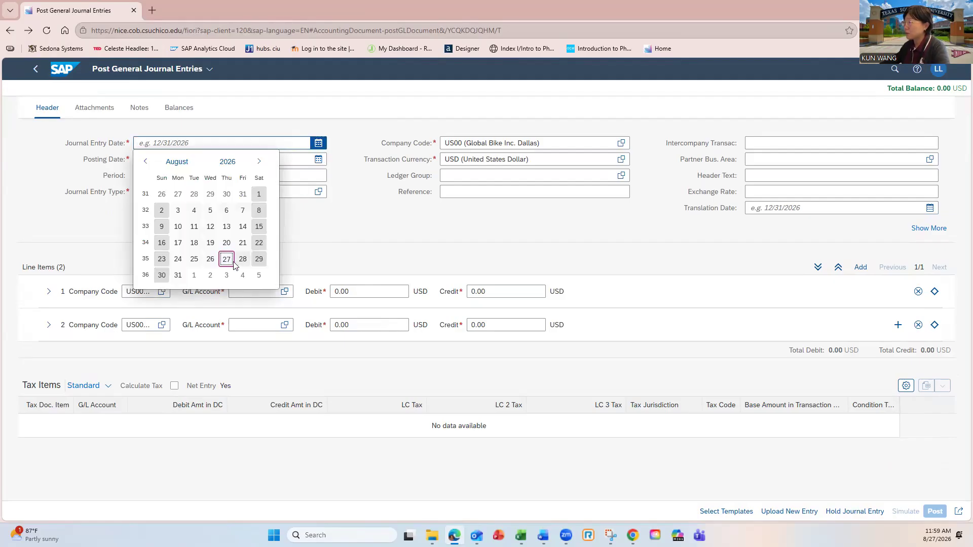
pyautogui.click(226, 262)
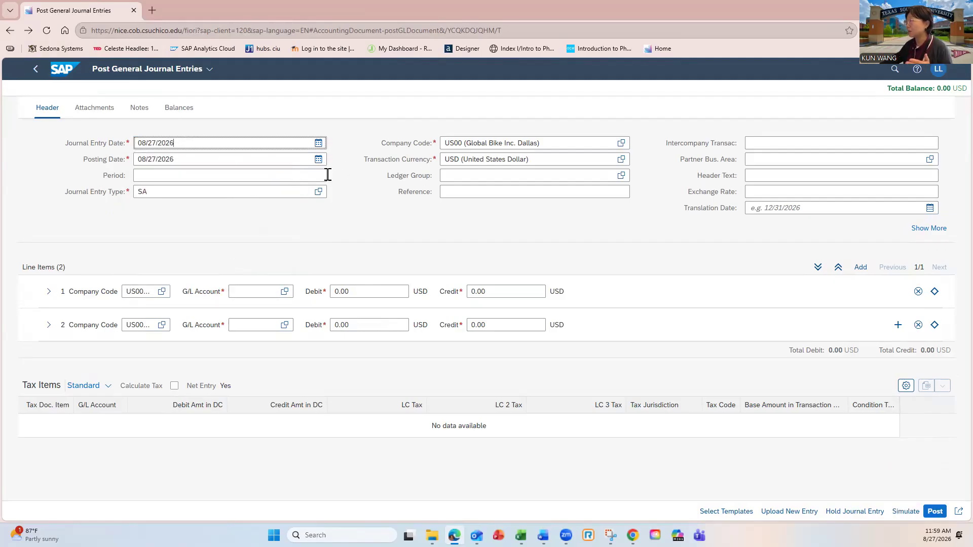
pyautogui.click(454, 193)
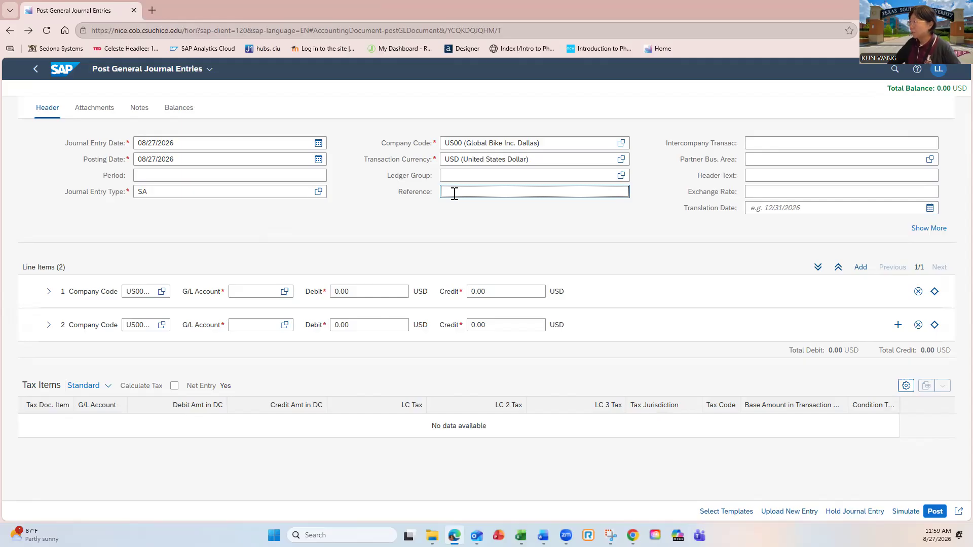
pyautogui.write('buy s')
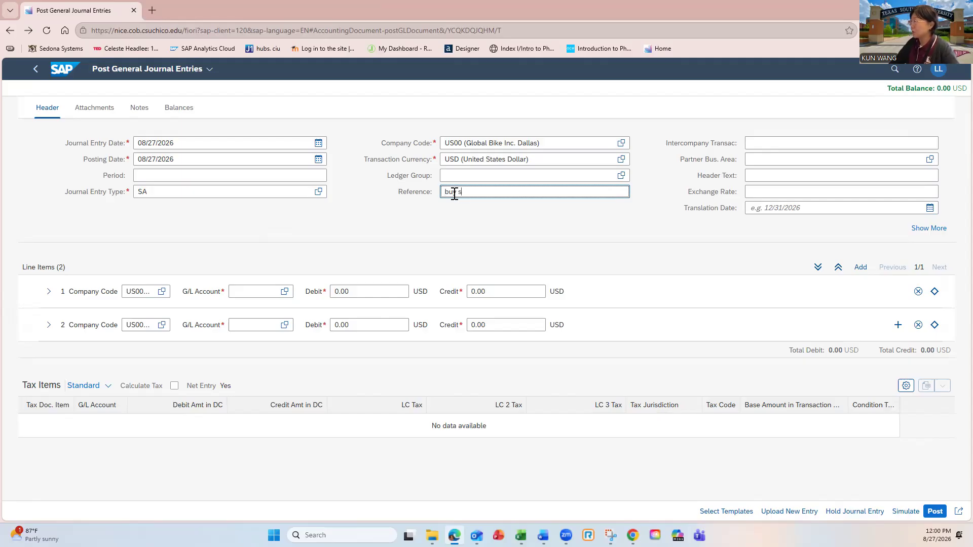
pyautogui.write('upplies')
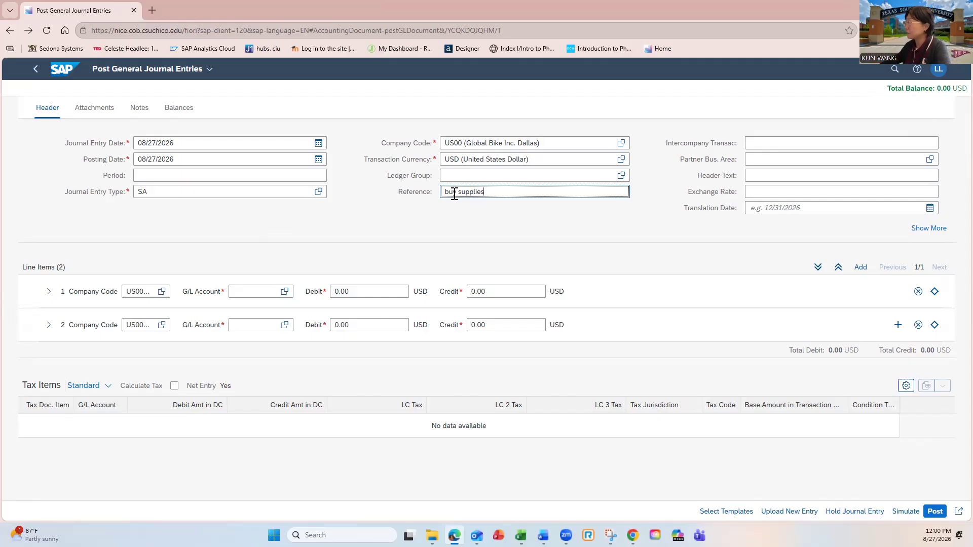
# Assign G/L account 1010000 (Consumables) to the first line item with a debit of 2000 USD.
pyautogui.click(245, 292)
pyautogui.write('1010000')
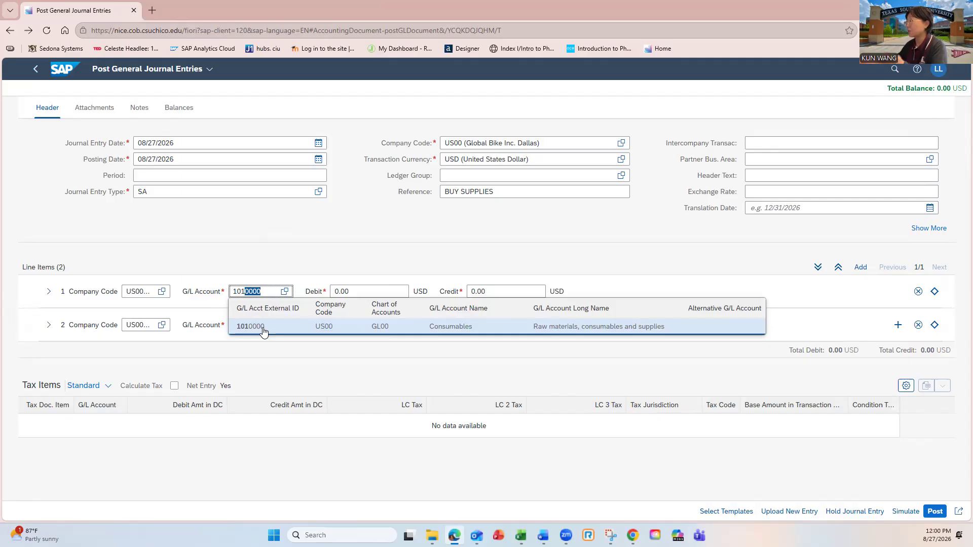
pyautogui.click(263, 330)
pyautogui.moveTo(363, 291); pyautogui.dragTo(321, 298)
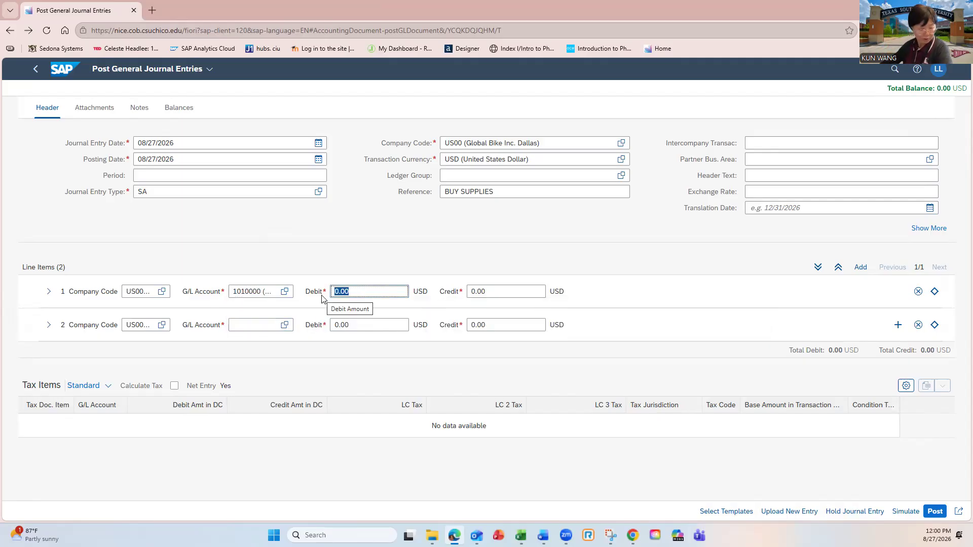
pyautogui.write('2000')
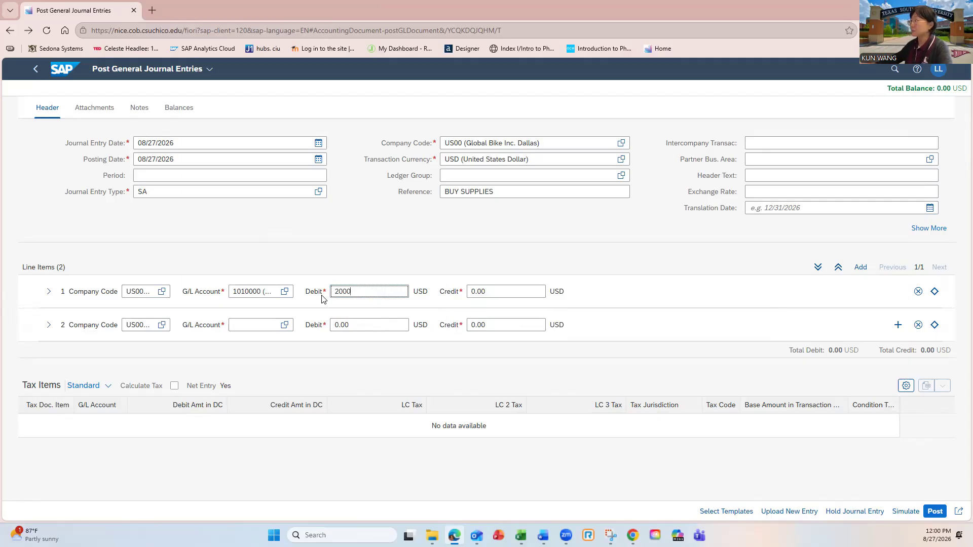
# Assign G/L account 3305000 (Trade payables VAT) to the second line item with a credit of 2000 USD.
pyautogui.click(257, 329)
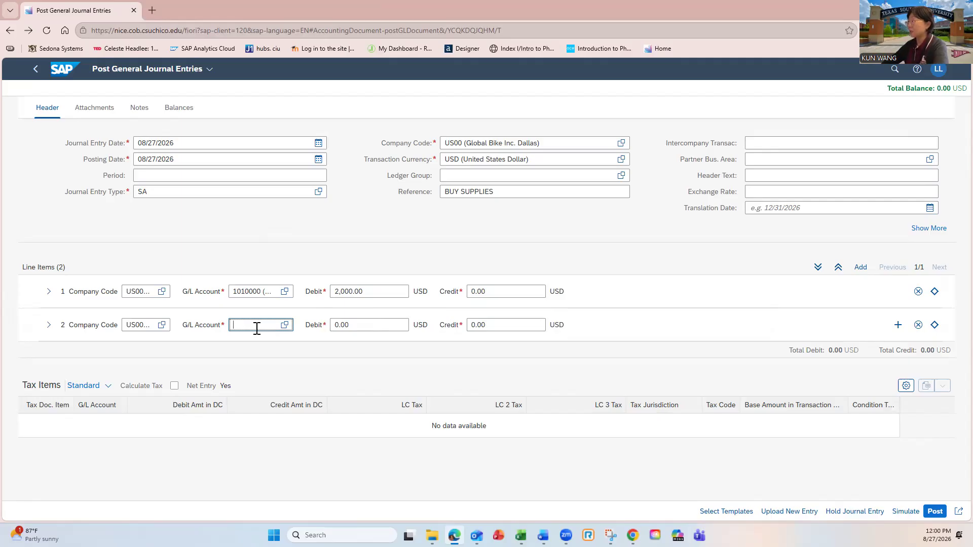
pyautogui.write('33')
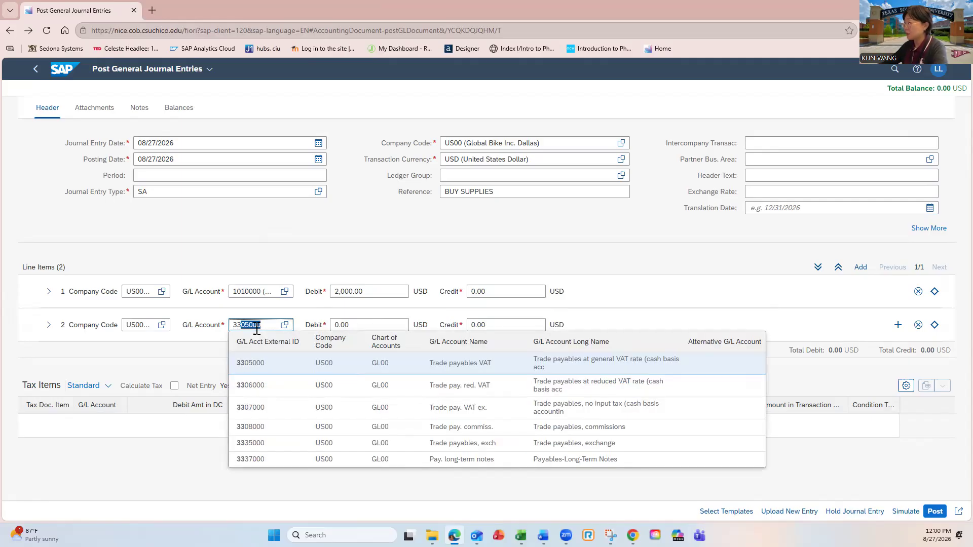
pyautogui.write('00')
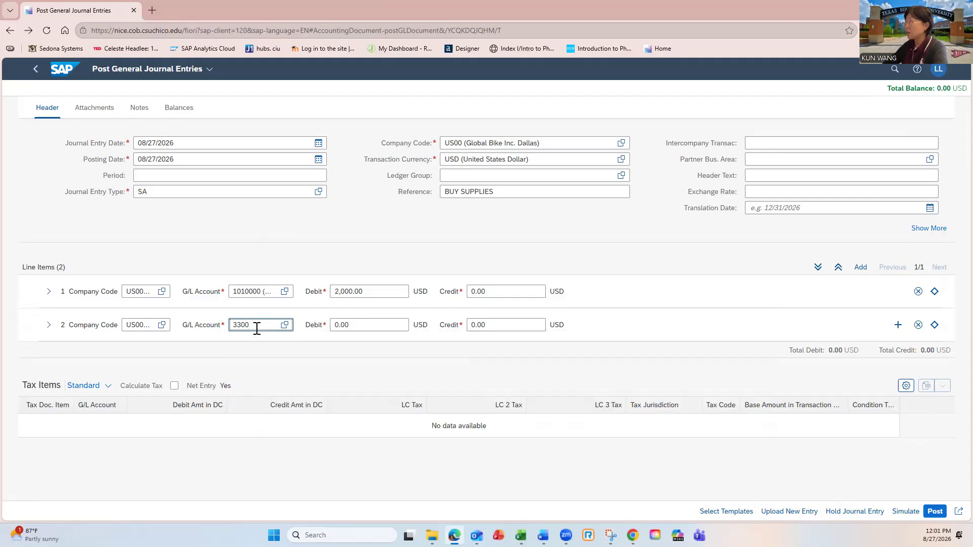
pyautogui.write('000')
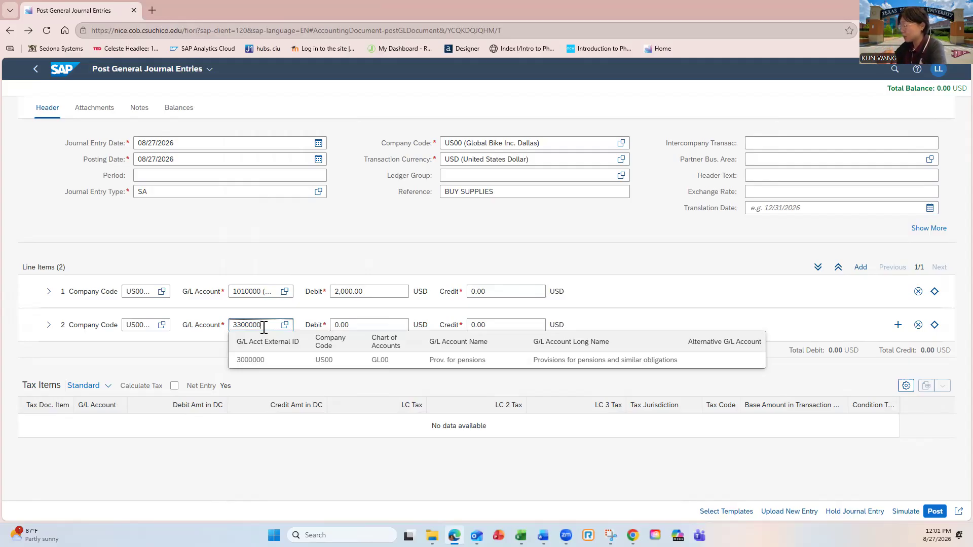
pyautogui.press('BackSpace')
pyautogui.press('BackSpace')
pyautogui.press('BackSpace')
pyautogui.press('BackSpace')
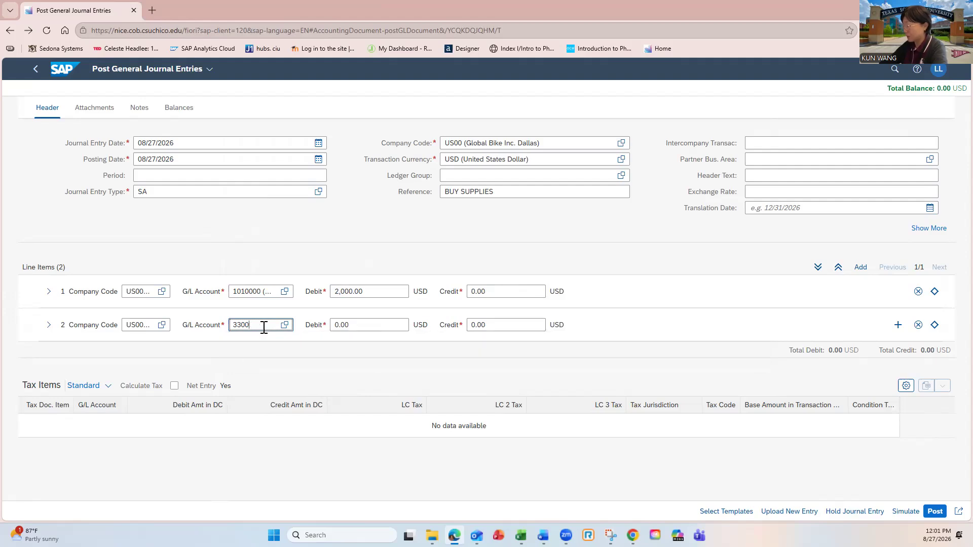
pyautogui.write('5000')
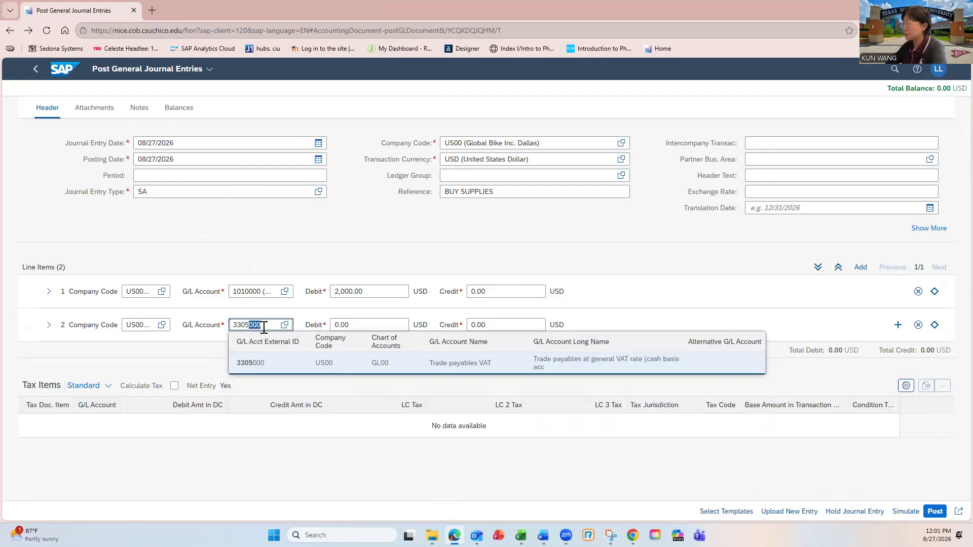
pyautogui.click(271, 372)
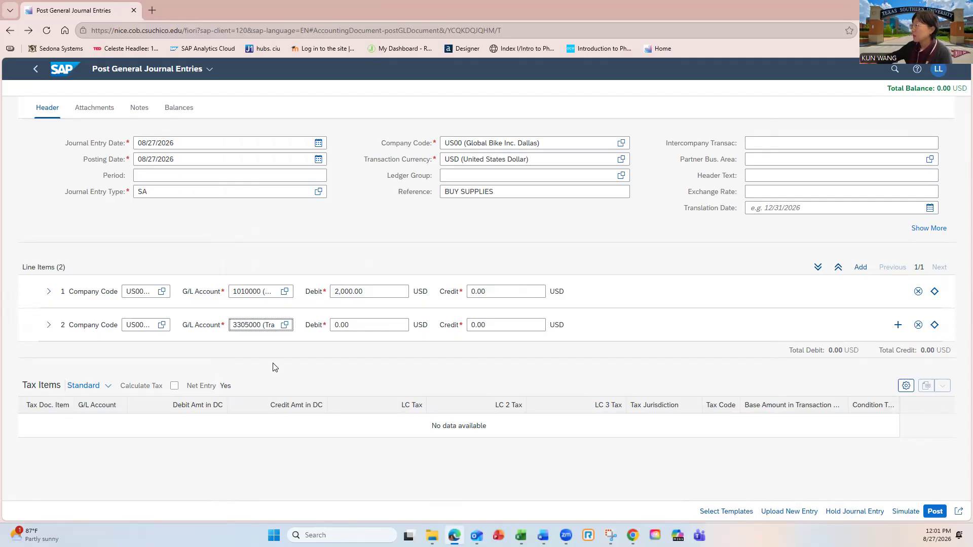
pyautogui.moveTo(504, 325); pyautogui.dragTo(458, 320)
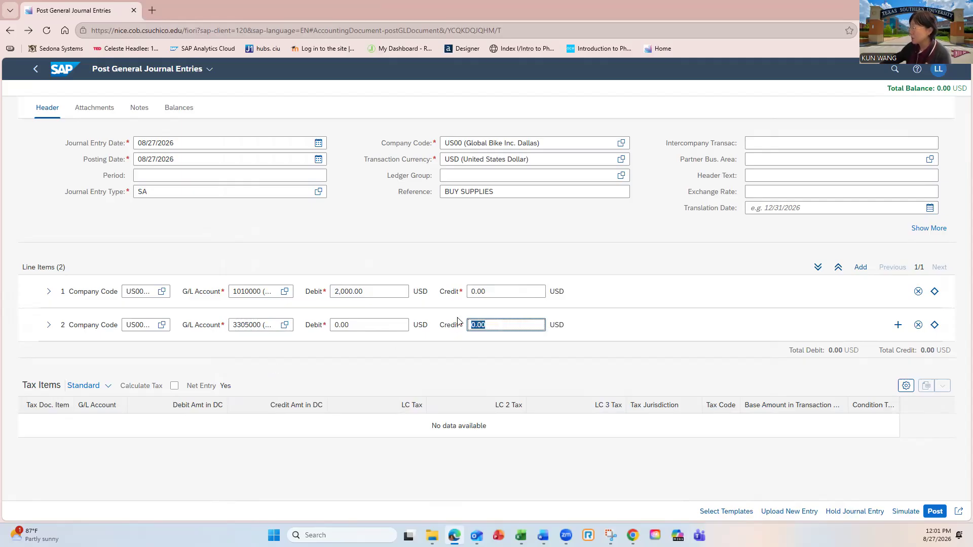
pyautogui.write('2000')
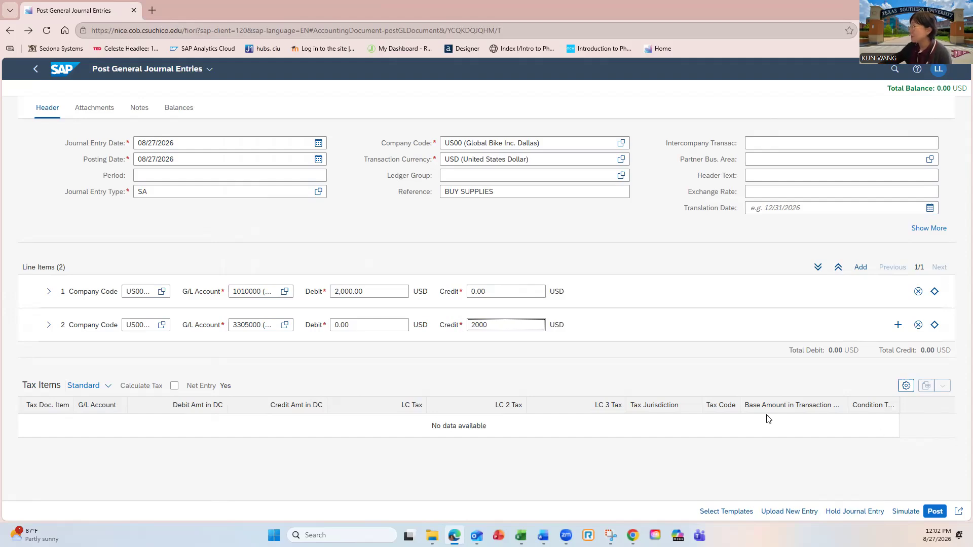
# Simulate and post the supplies journal entry, and return to a blank general journal entry form.
pyautogui.click(899, 513)
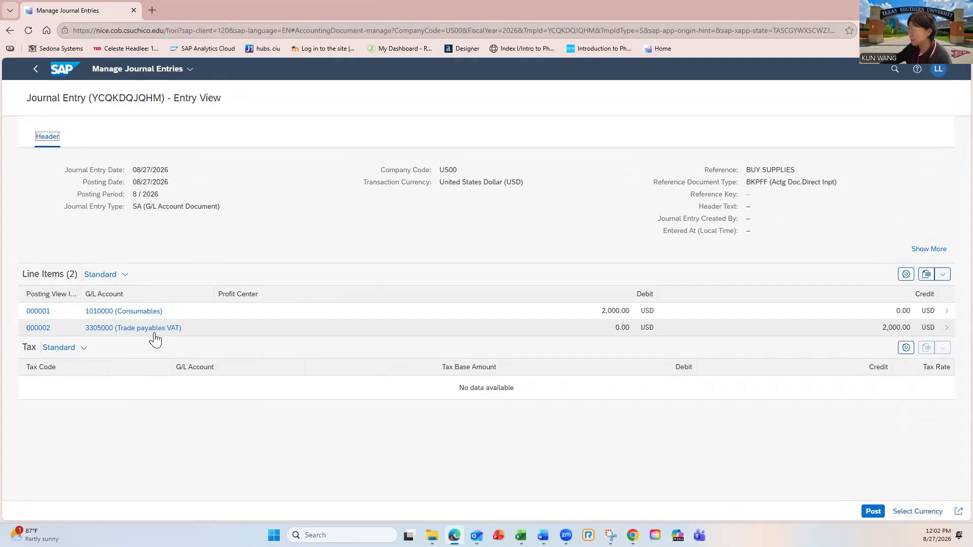
pyautogui.click(874, 513)
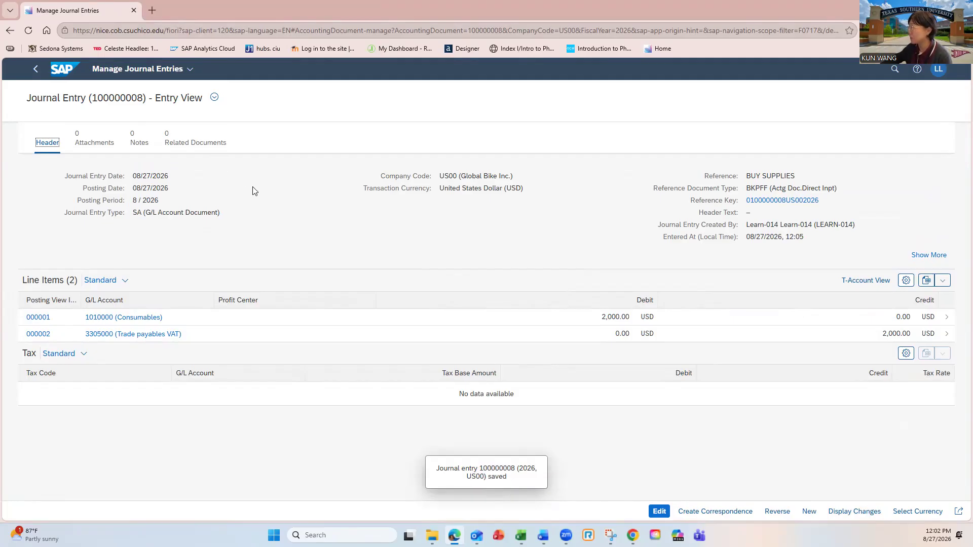
pyautogui.click(40, 76)
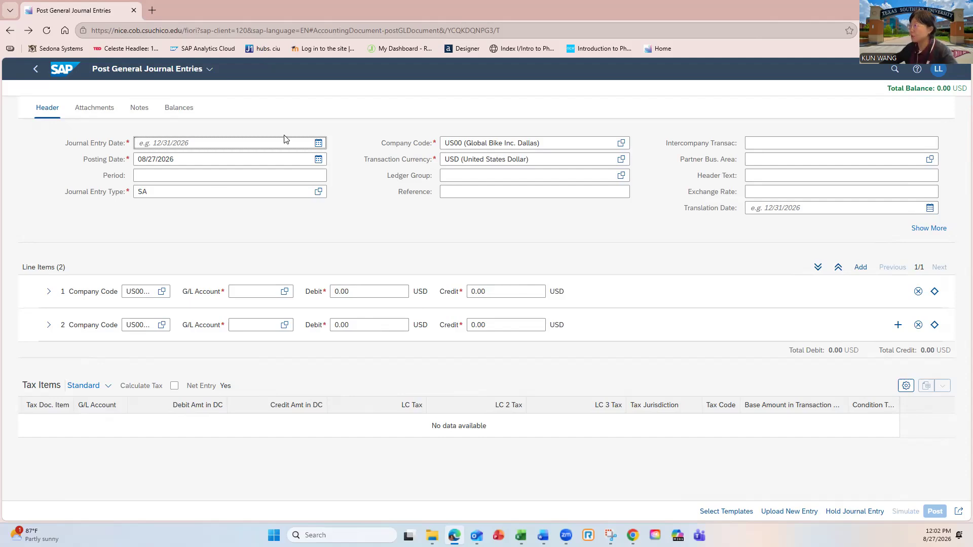
# Set the new entry's journal entry date to 08/27/2026 and enter "cash revenue" as the reference.
pyautogui.click(318, 142)
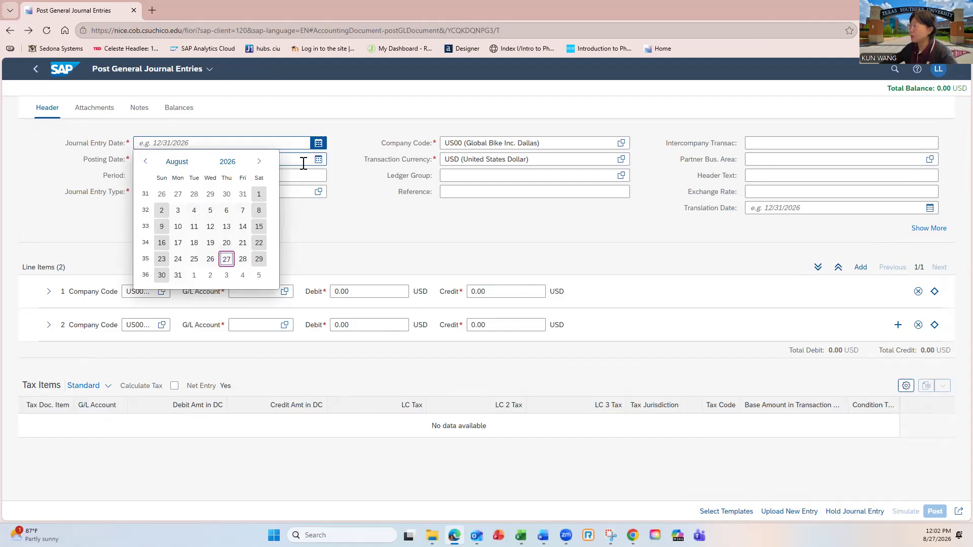
pyautogui.click(227, 259)
pyautogui.click(463, 191)
pyautogui.write('c')
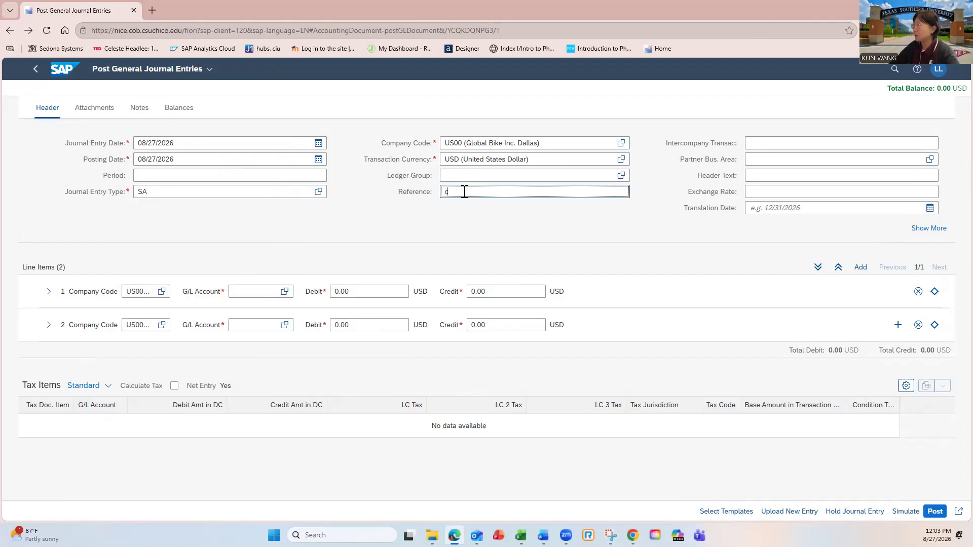
pyautogui.write('ash revenue')
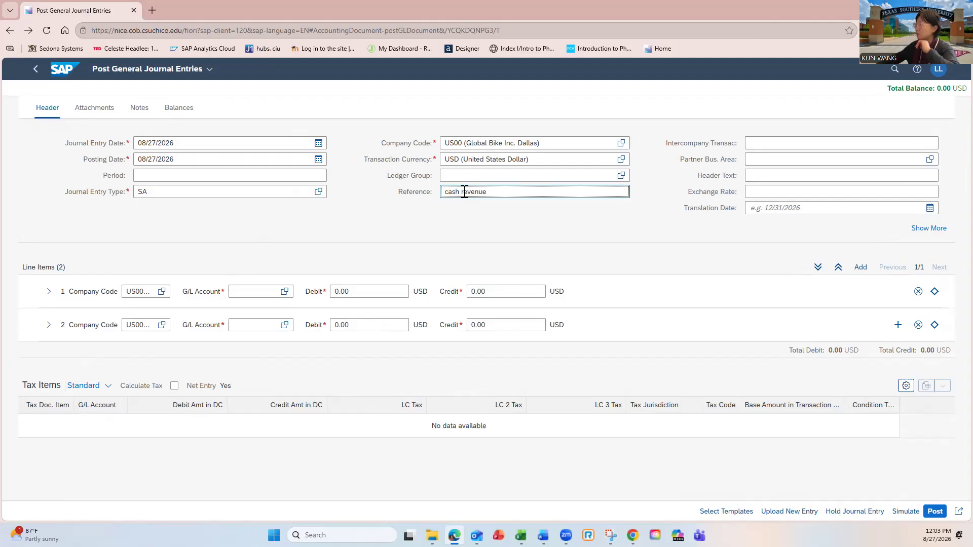
# Assign G/L account 1800000 (Bank) to the first line item with a debit of 25000 USD.
pyautogui.click(265, 291)
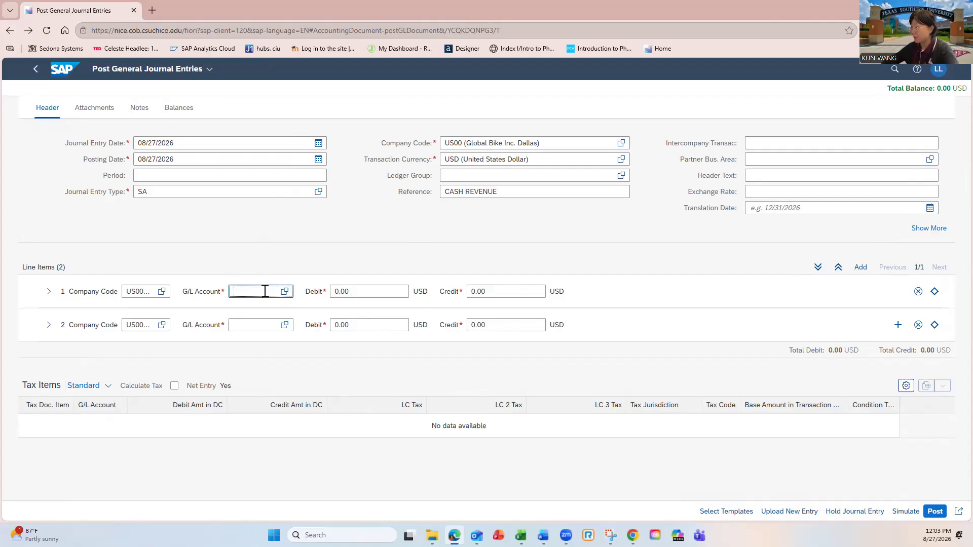
pyautogui.write('1800000')
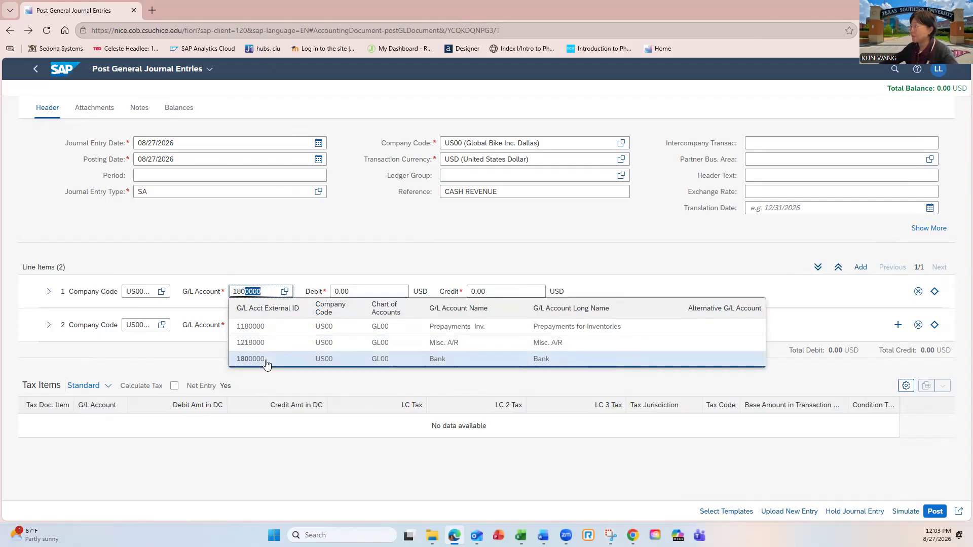
pyautogui.click(263, 358)
pyautogui.moveTo(354, 294); pyautogui.dragTo(324, 292)
pyautogui.write('25000')
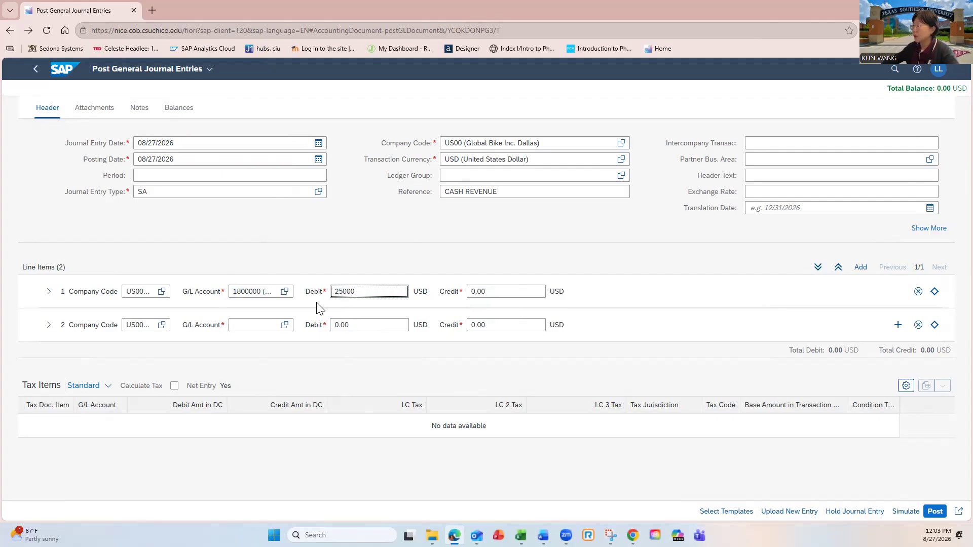
# Assign G/L account 4000000 (Sales) to the second line item with a credit of 25000 USD.
pyautogui.click(269, 325)
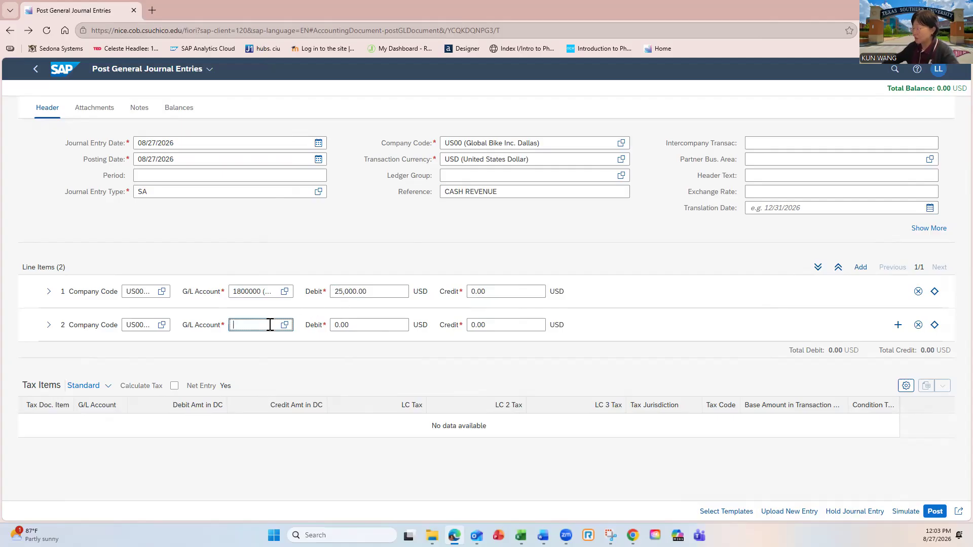
pyautogui.write('4000')
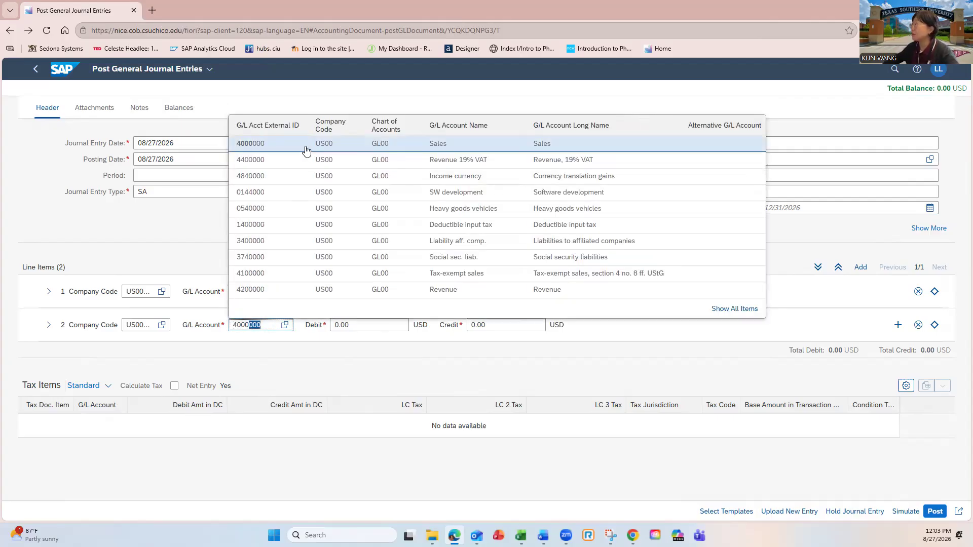
pyautogui.click(306, 147)
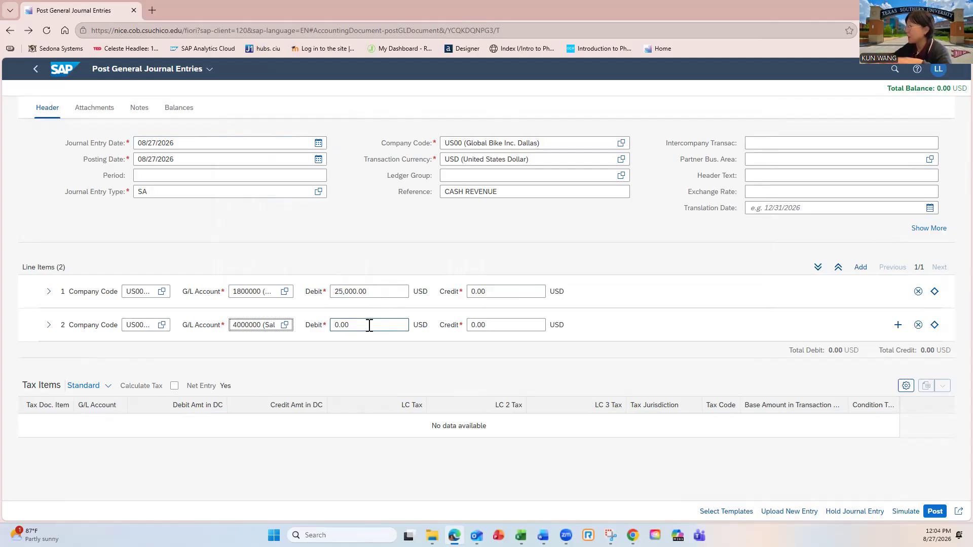
pyautogui.click(517, 324)
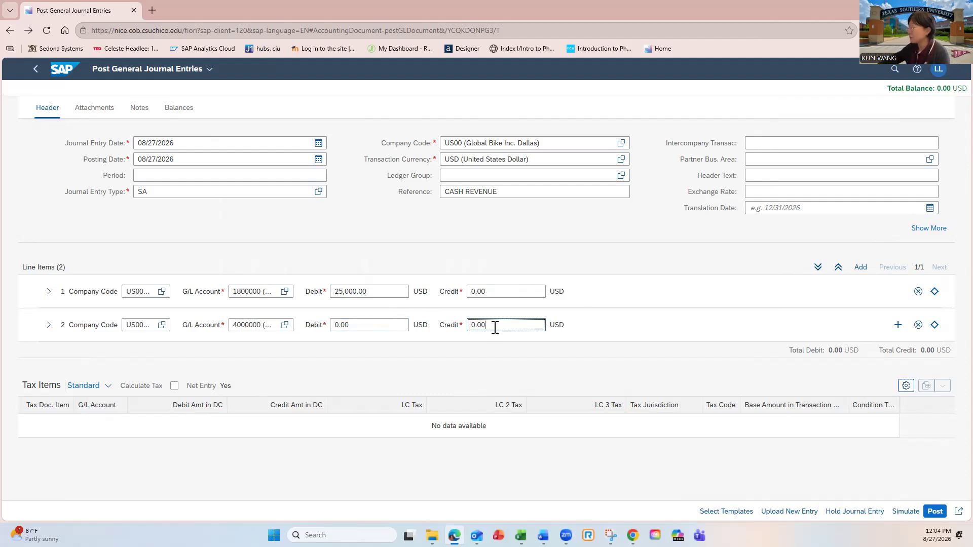
pyautogui.press('BackSpace')
pyautogui.press('BackSpace')
pyautogui.press('BackSpace')
pyautogui.press('BackSpace')
pyautogui.write('25000')
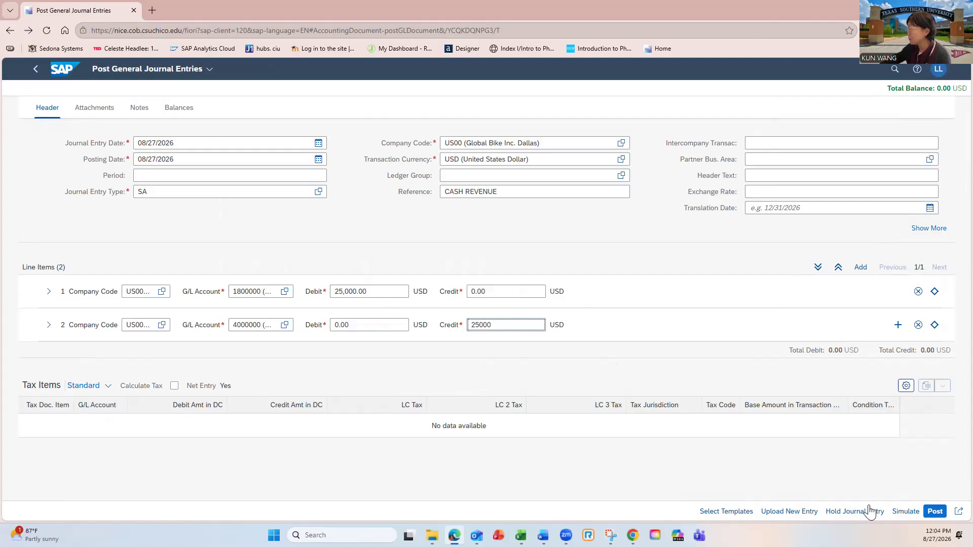
# Simulate the cash revenue journal entry, accept the messages and post it, and return to a blank entry form.
pyautogui.click(909, 514)
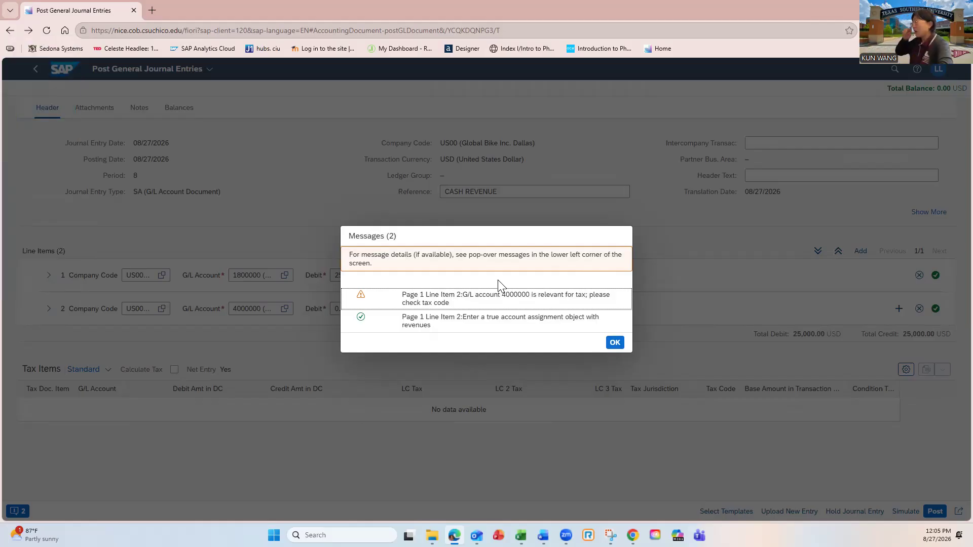
pyautogui.click(614, 343)
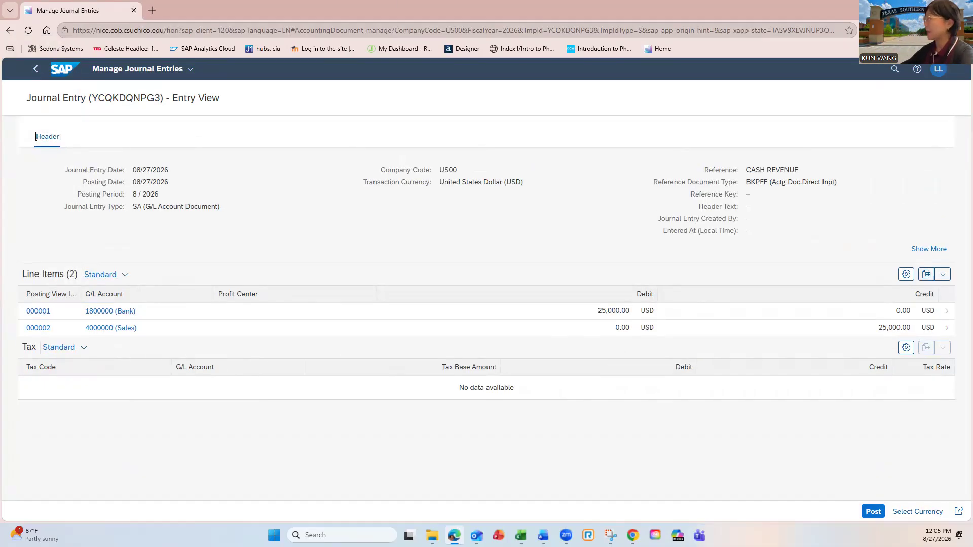
pyautogui.click(873, 512)
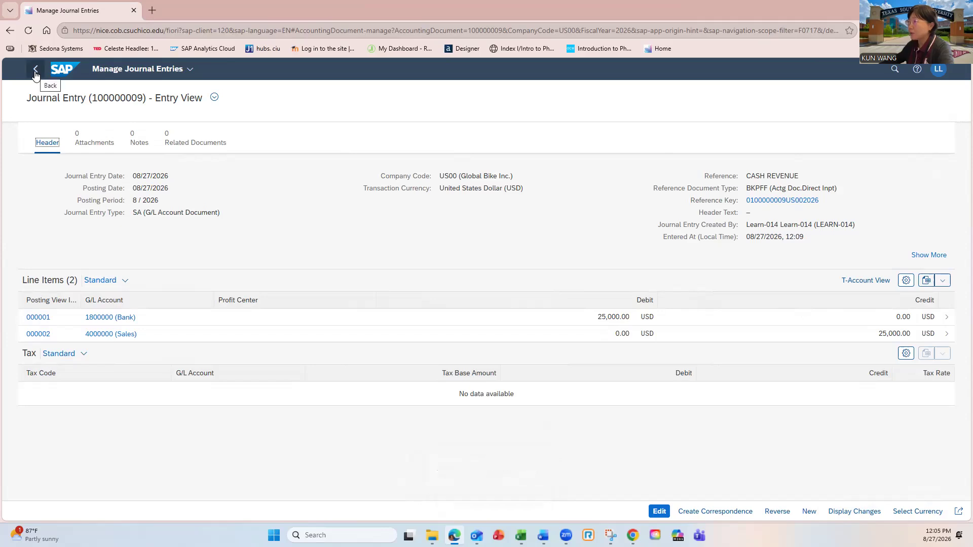
pyautogui.click(35, 71)
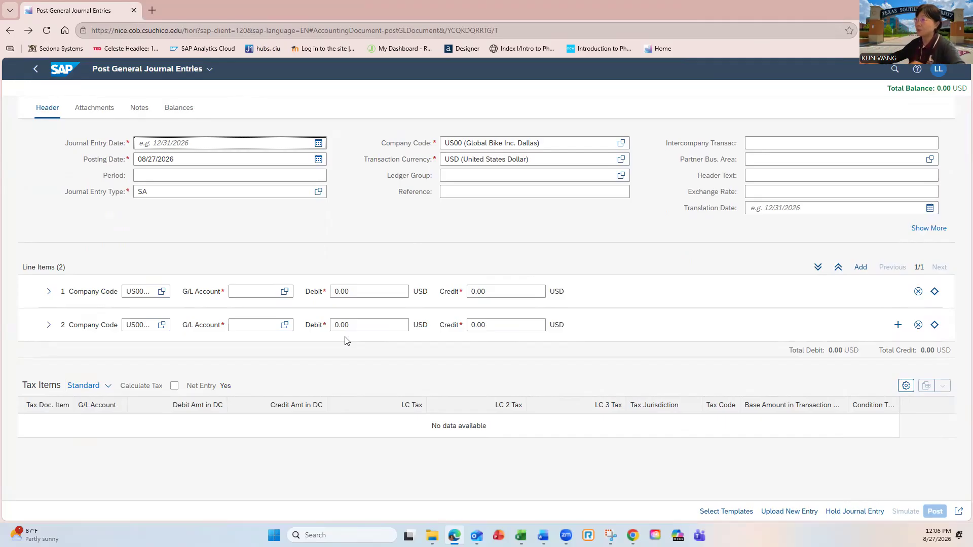
# Set the new entry's journal entry date to 08/27/2026 and enter "salary exp" as the reference.
pyautogui.click(319, 145)
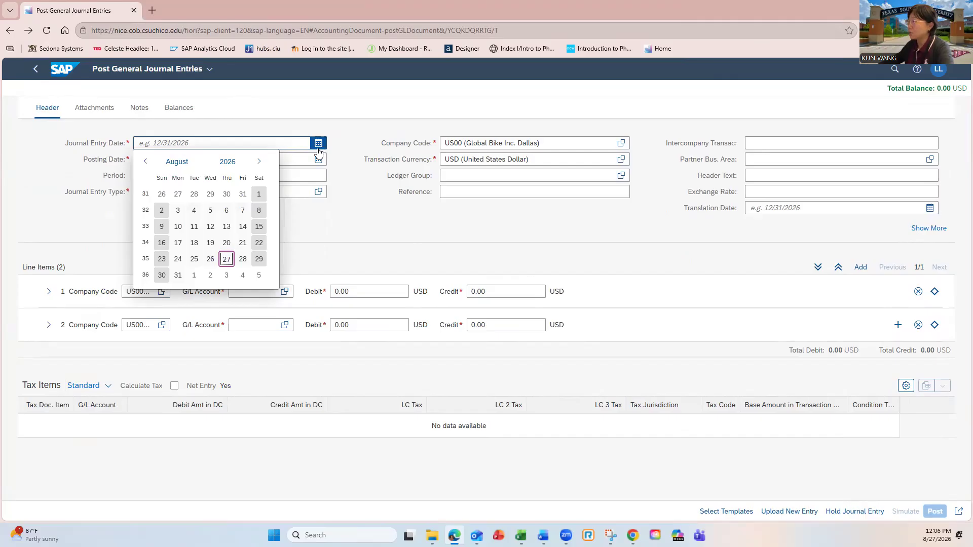
pyautogui.click(229, 261)
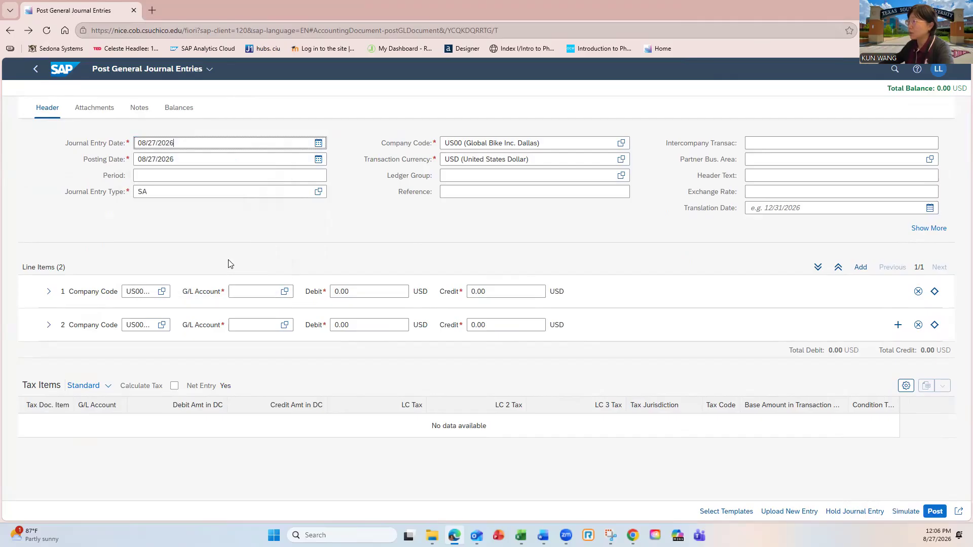
pyautogui.click(482, 191)
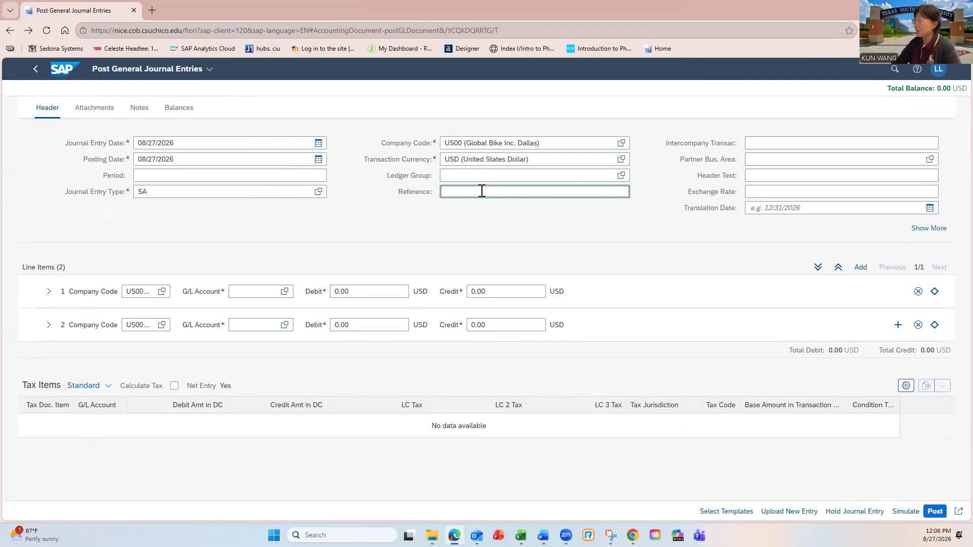
pyautogui.write('salary exp')
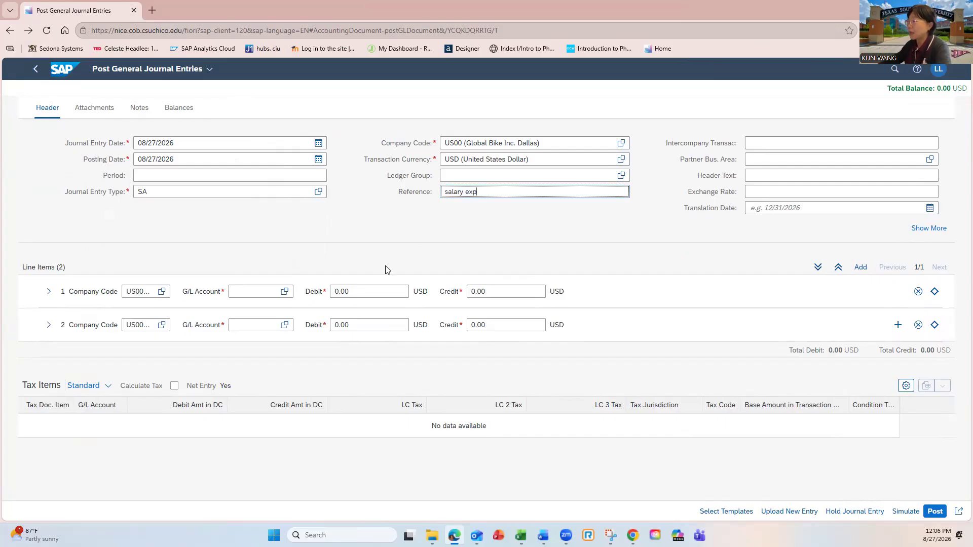
# Assign G/L account 6000000 (Wages and salaries) to the first line item with a debit of 5500 USD.
pyautogui.click(267, 294)
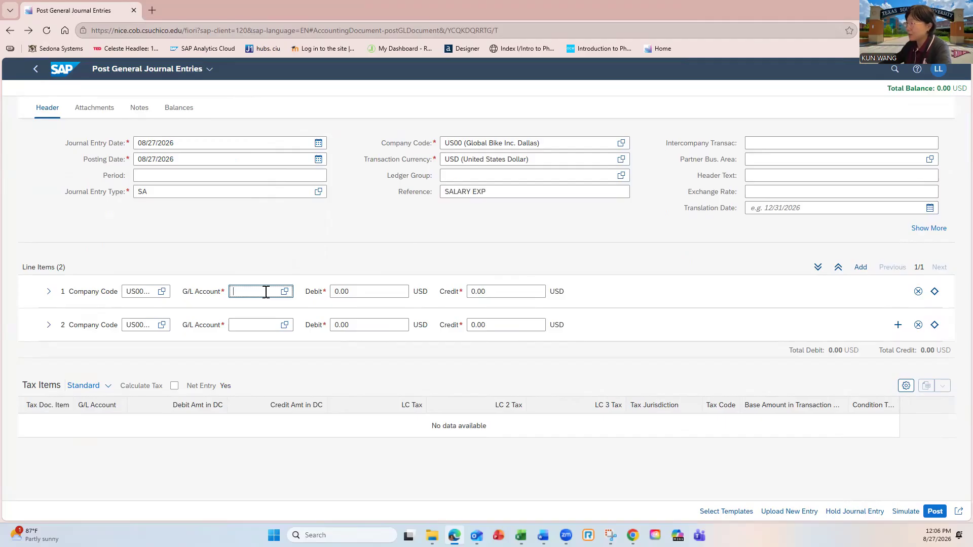
pyautogui.write('60')
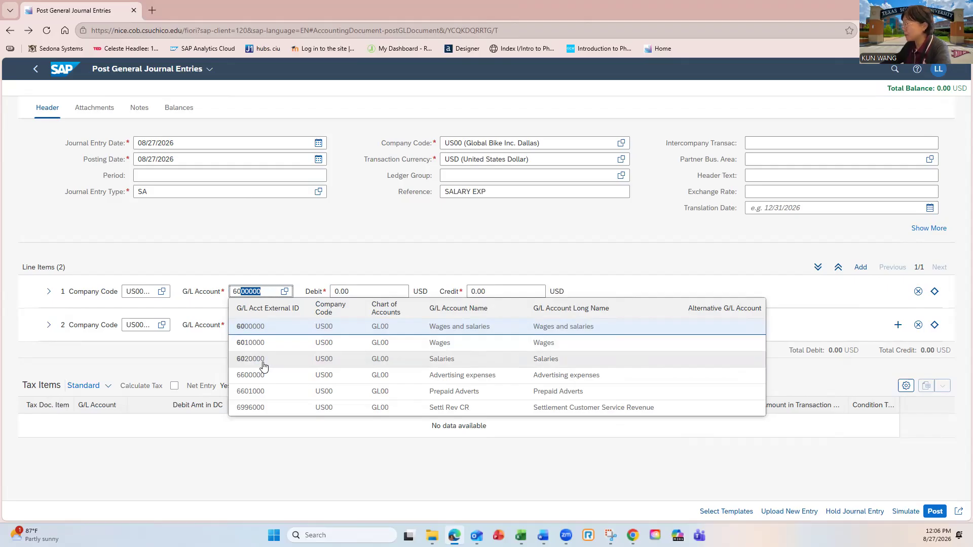
pyautogui.click(269, 328)
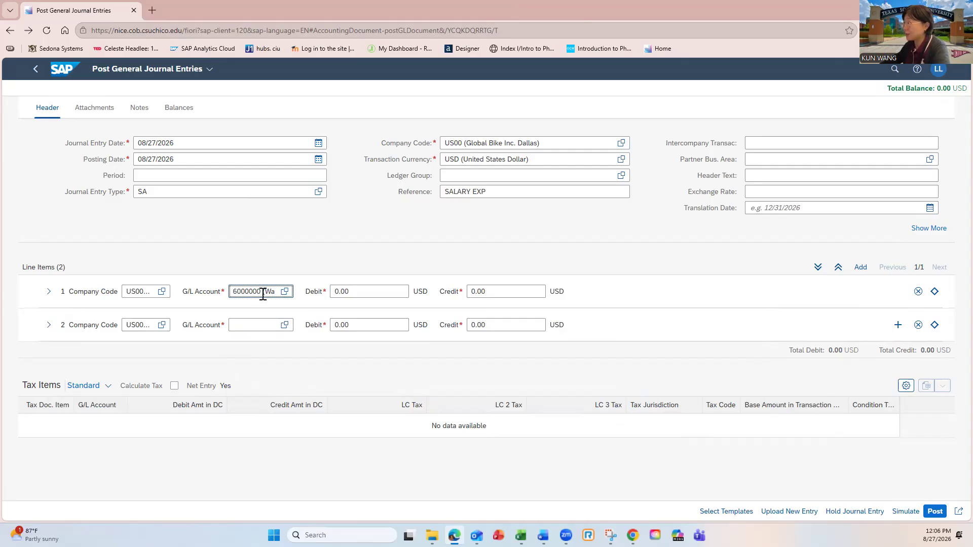
pyautogui.moveTo(356, 293); pyautogui.dragTo(308, 289)
pyautogui.write('5500')
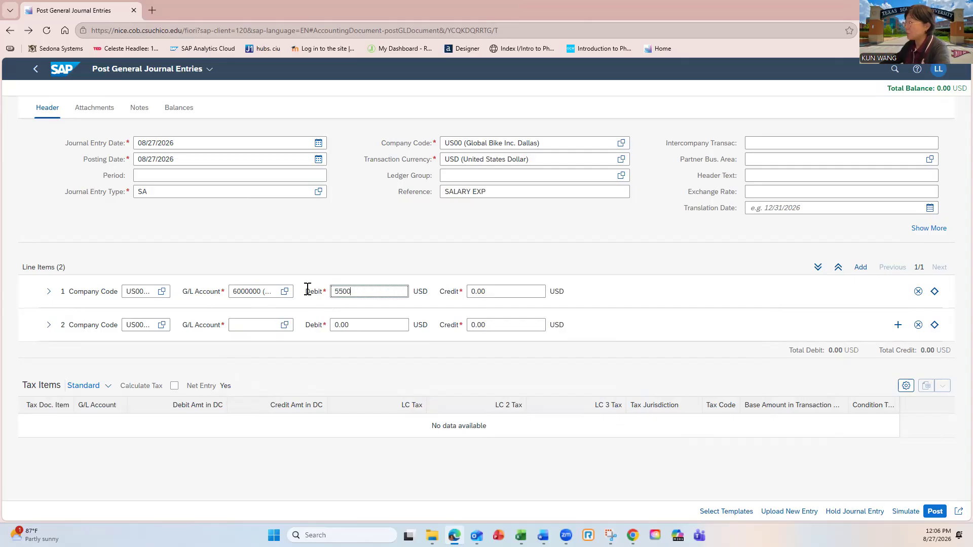
# Assign G/L account 1800000 (Bank) to the second line item with a credit of 5500 USD and try to simulate the entry.
pyautogui.click(263, 324)
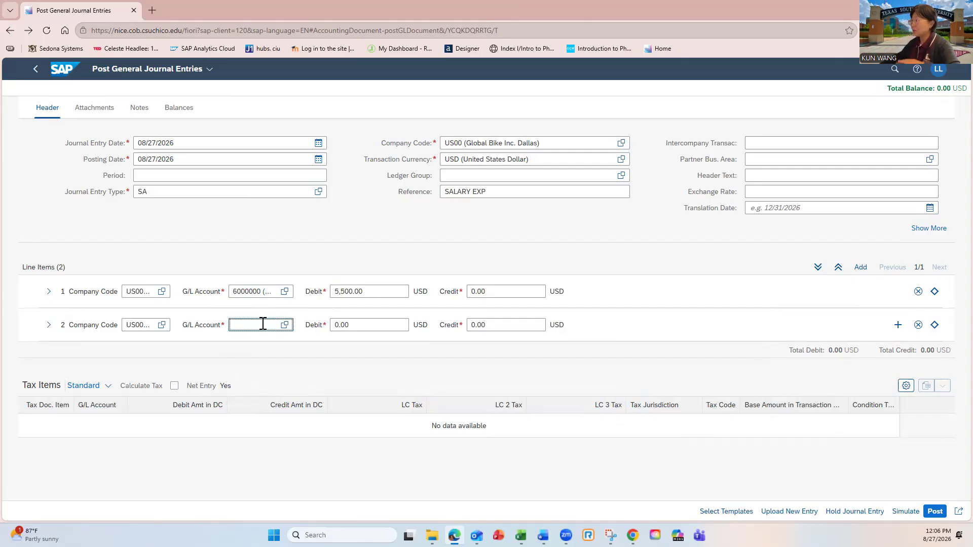
pyautogui.write('1800000')
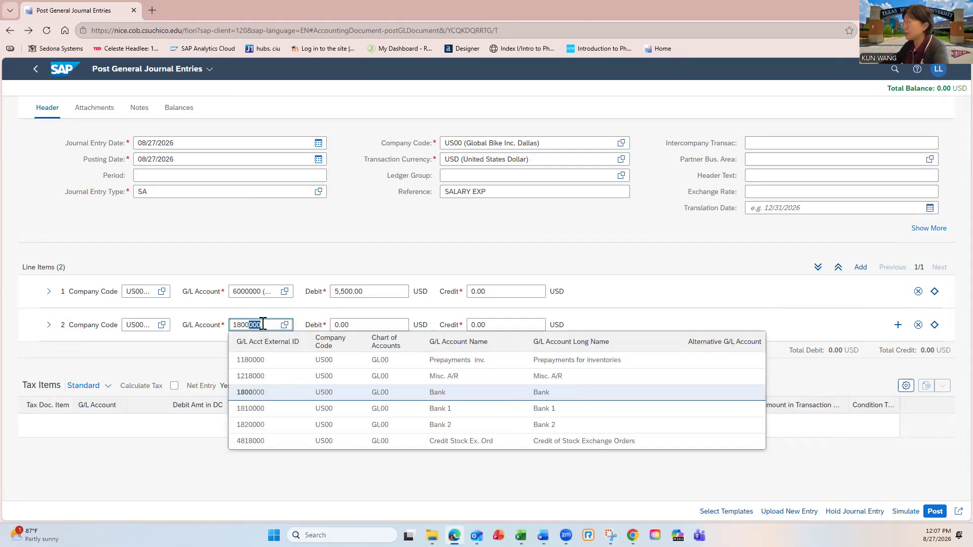
pyautogui.click(280, 398)
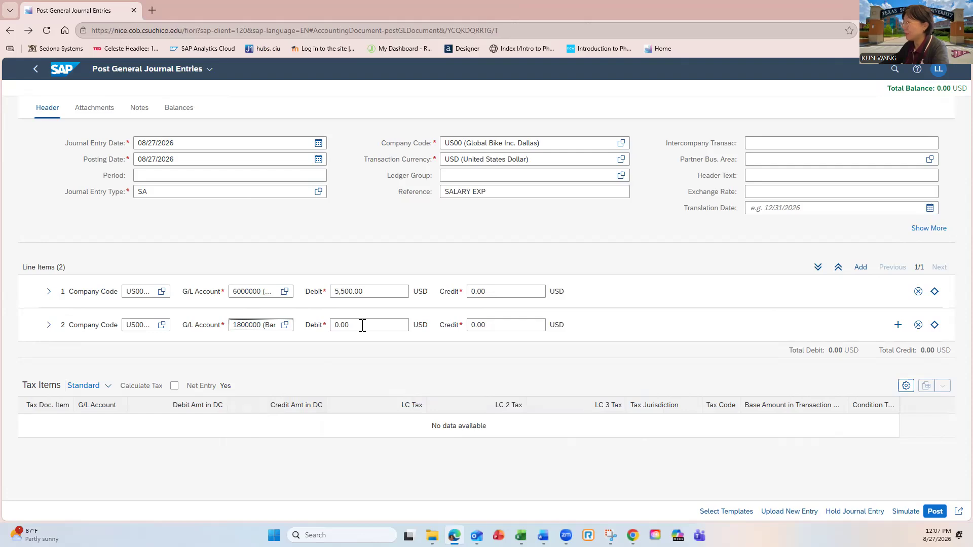
pyautogui.moveTo(486, 325); pyautogui.dragTo(459, 328)
pyautogui.write('5500')
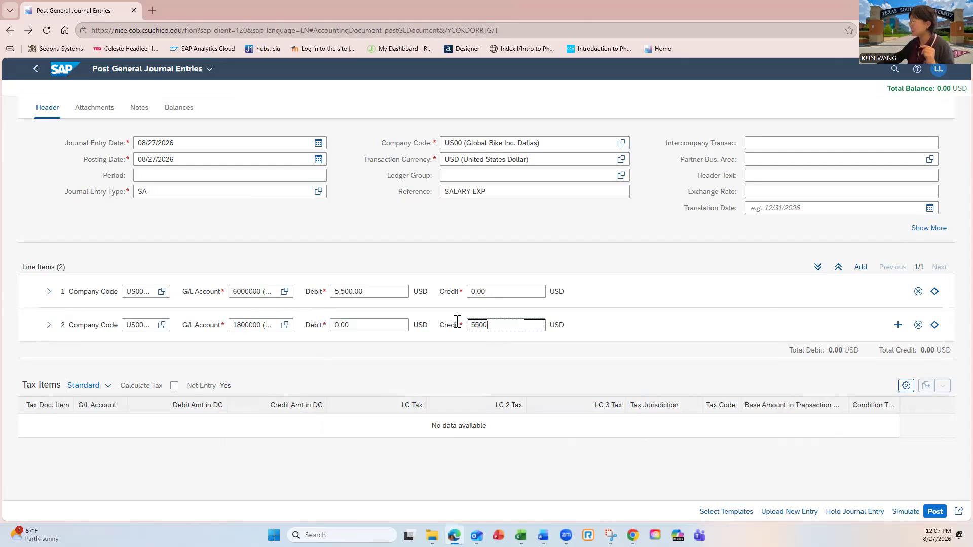
pyautogui.click(904, 514)
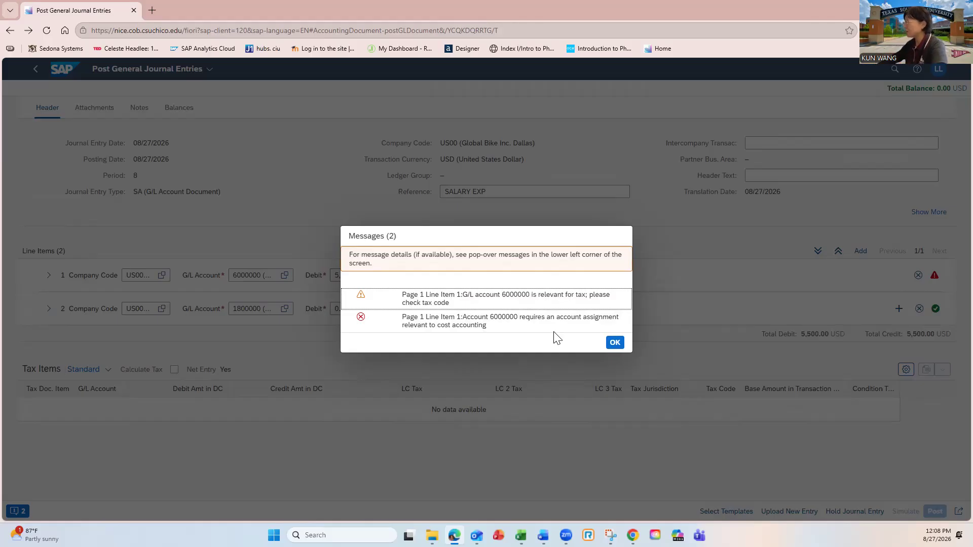
pyautogui.click(615, 343)
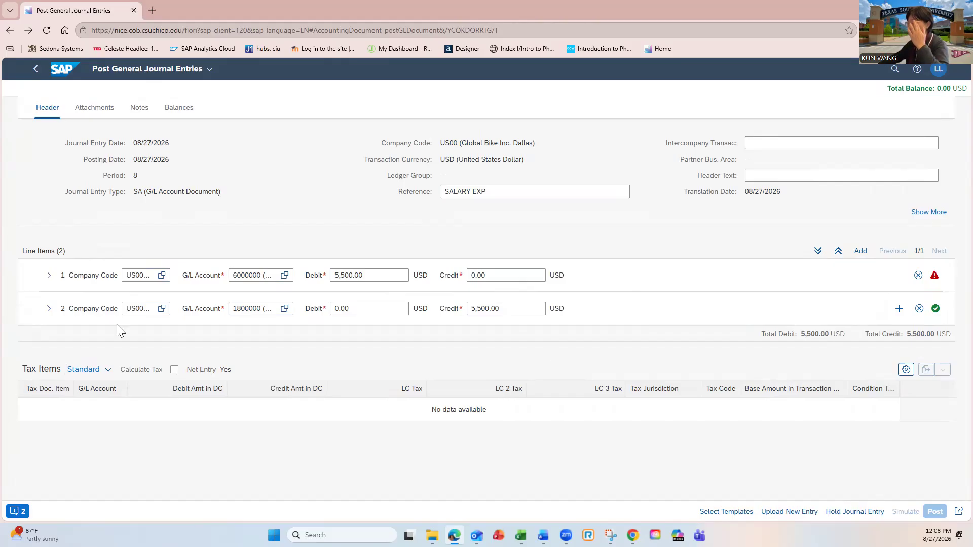
# Expand the first line item's details and assign cost center NAAD1000 (Admin Costs) to it.
pyautogui.click(49, 276)
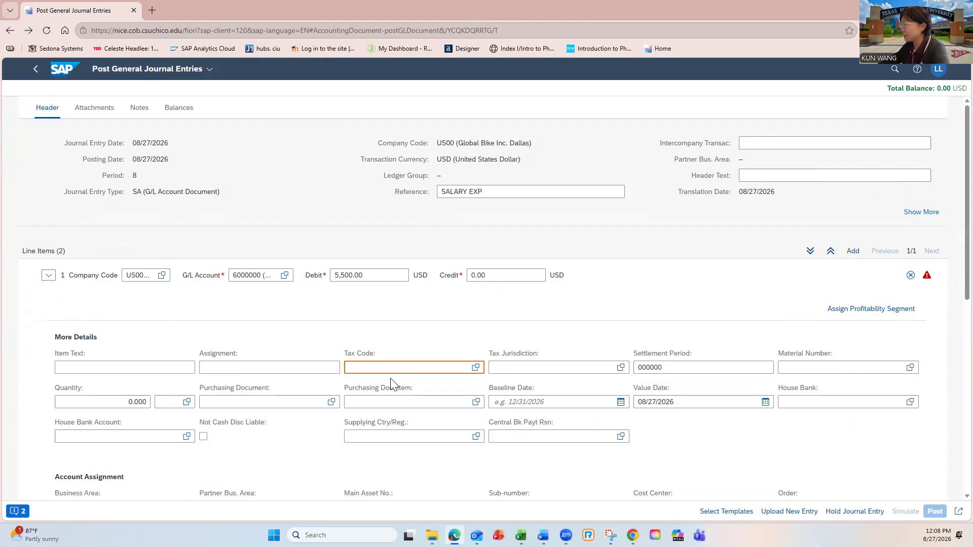
pyautogui.scroll(-1, 396, 384)
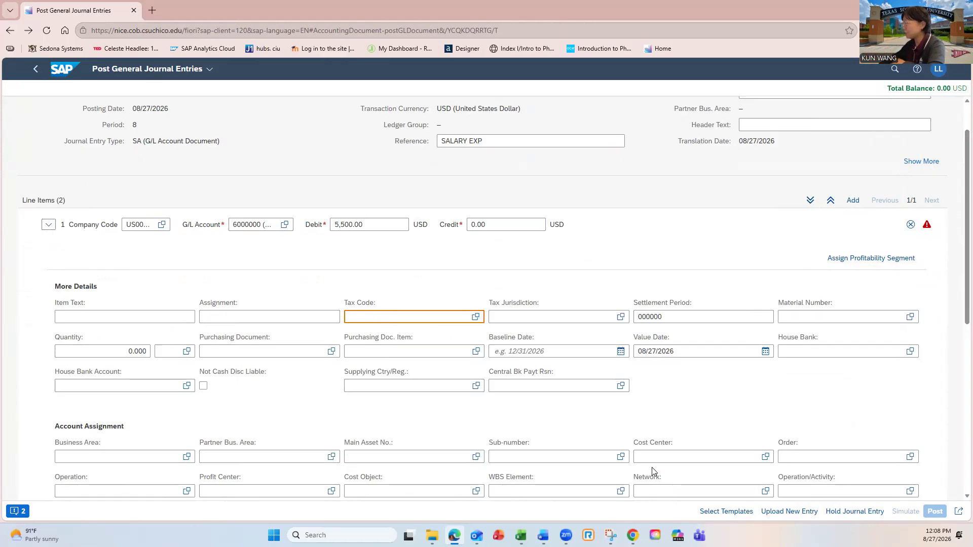
pyautogui.scroll(-1, 652, 472)
pyautogui.click(649, 407)
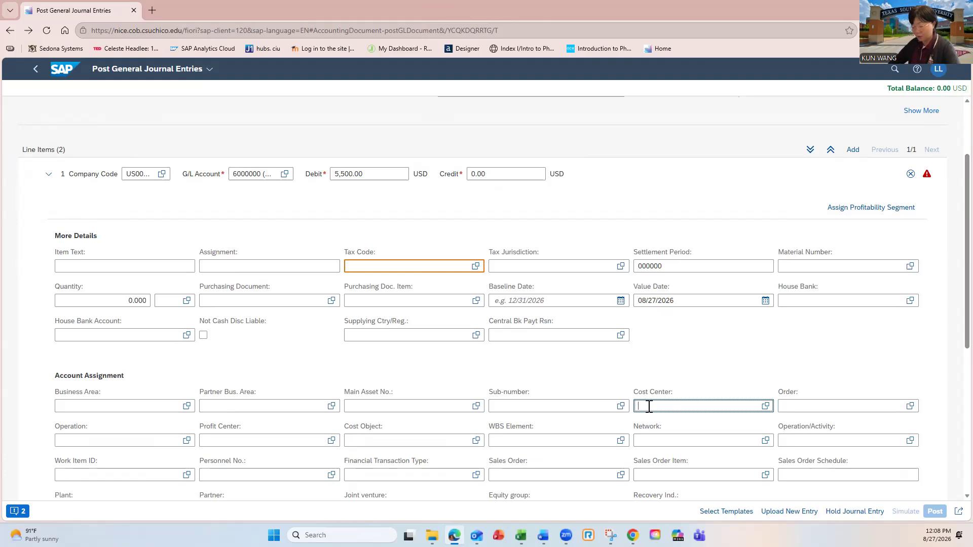
pyautogui.write('naaD1000')
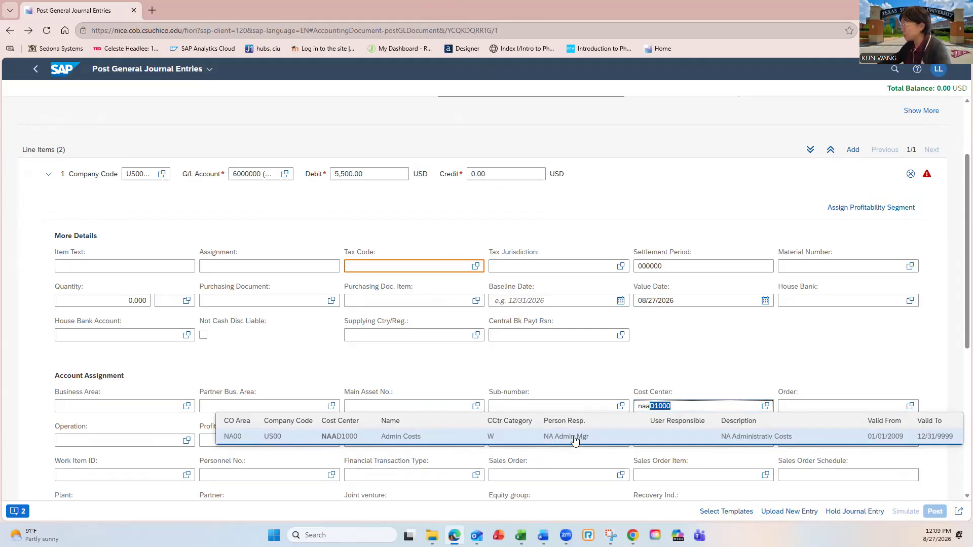
pyautogui.click(574, 438)
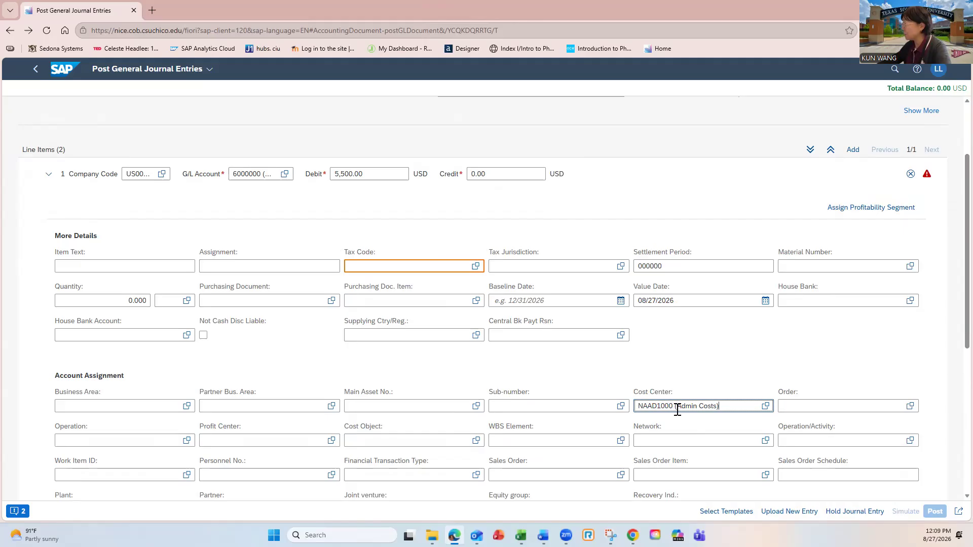
pyautogui.scroll(-1, 676, 403)
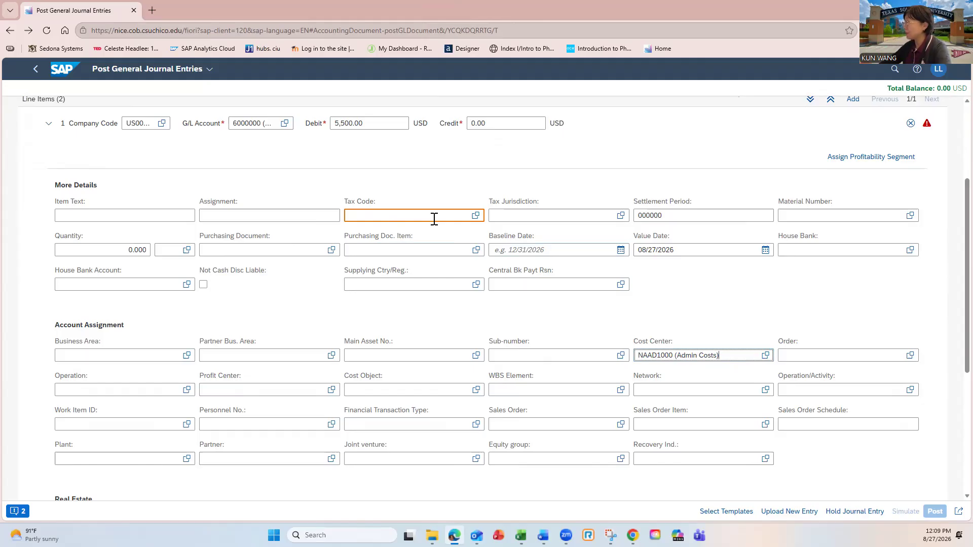
pyautogui.press('Return')
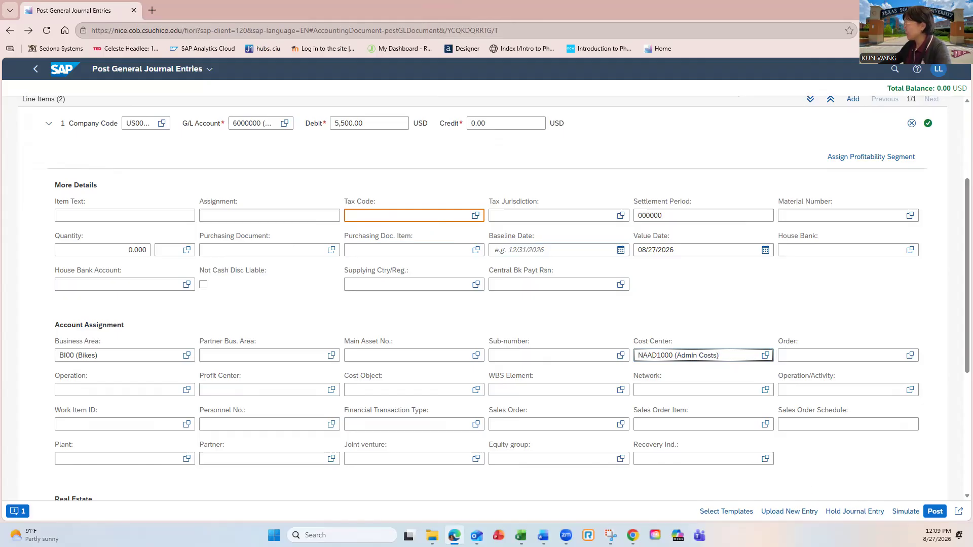
# Simulate the salary expense journal entry again and post it.
pyautogui.click(909, 514)
pyautogui.click(905, 511)
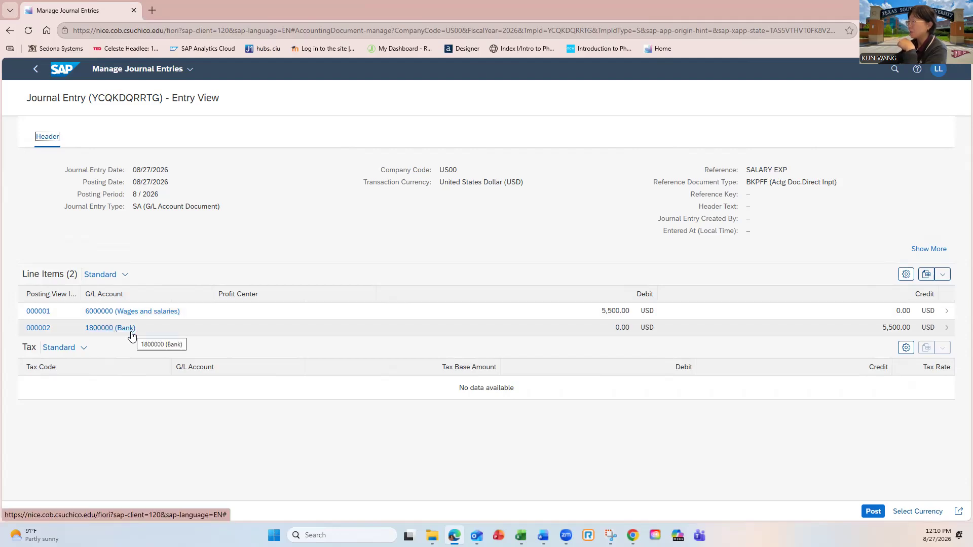
pyautogui.click(870, 512)
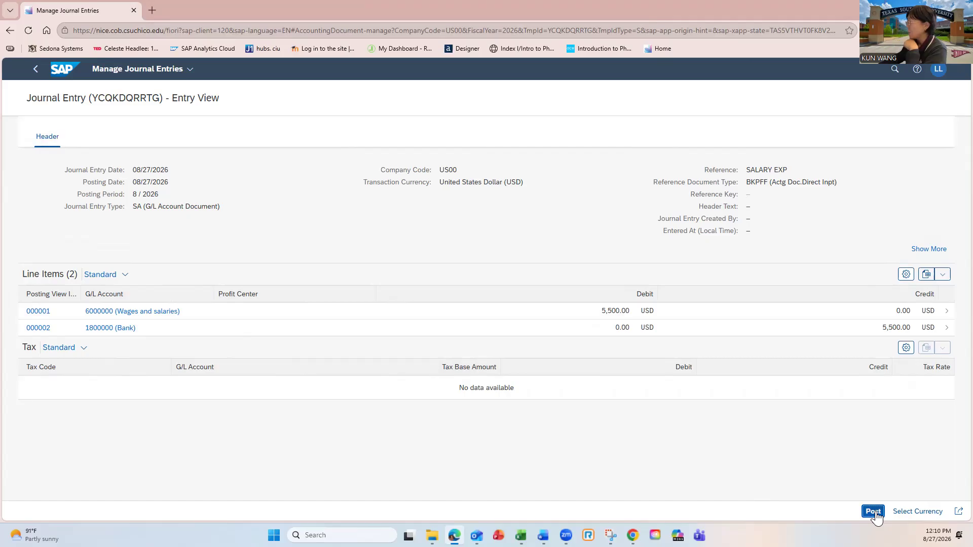